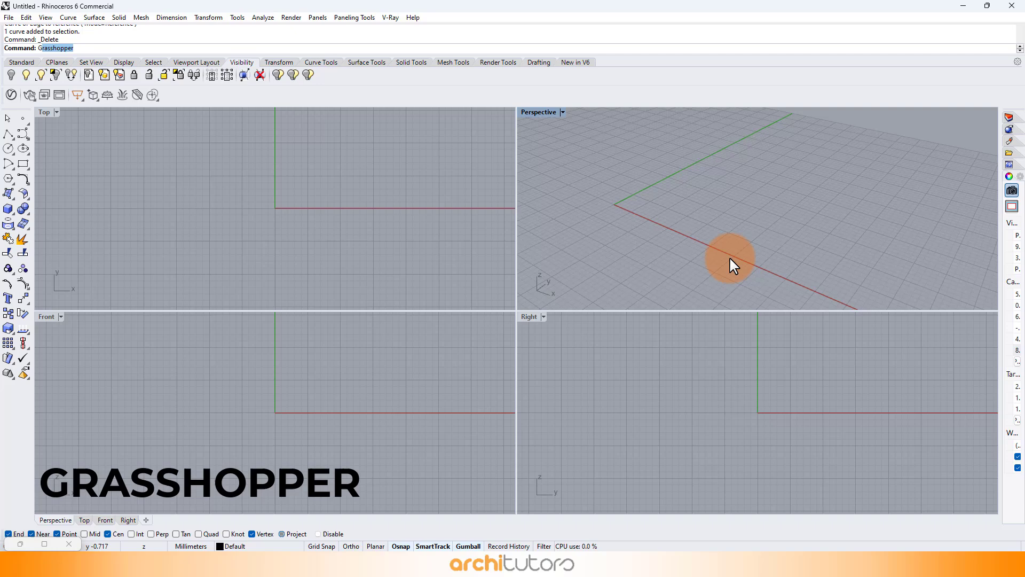
Step: Launch Grasshopper and enlarge the Perspective viewport so its grid sits beside the canvas
{"action": "key", "text": "Return"}
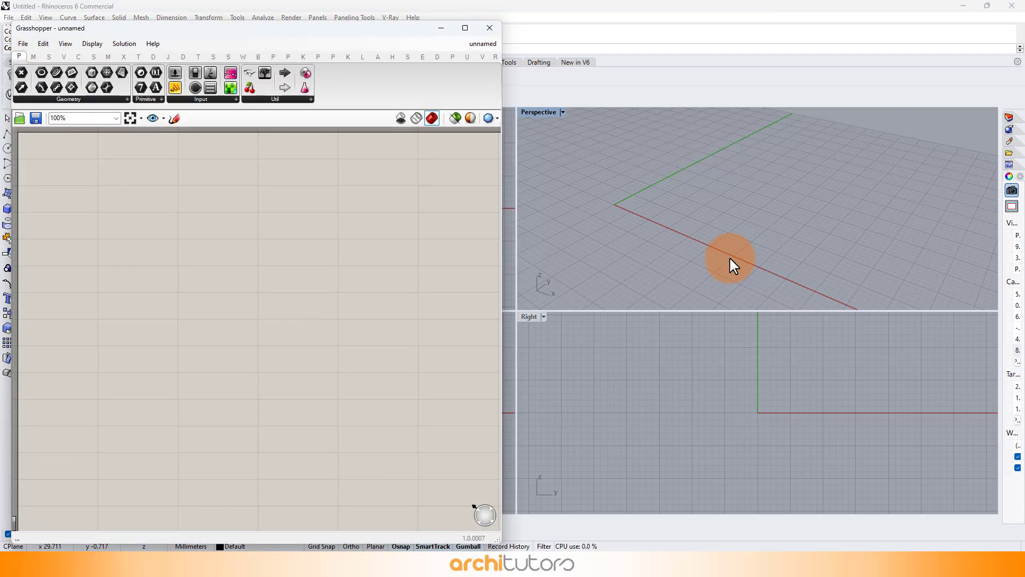
{"action": "left_click_drag", "start_coordinate": [763, 310], "coordinate": [764, 493]}
{"action": "right_click_drag", "start_coordinate": [607, 394], "coordinate": [719, 294]}
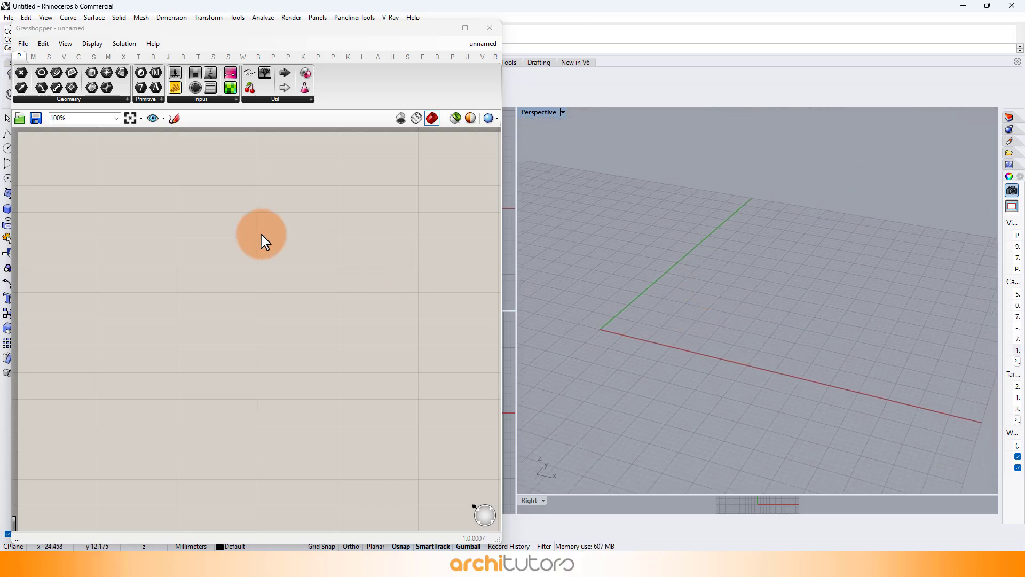
Step: Add a Construct Point component near the canvas's upper corner
{"action": "right_click_drag", "start_coordinate": [255, 227], "coordinate": [323, 269]}
{"action": "scroll", "coordinate": [171, 209], "scroll_direction": "up", "scroll_amount": 3}
{"action": "double_click", "coordinate": [211, 231]}
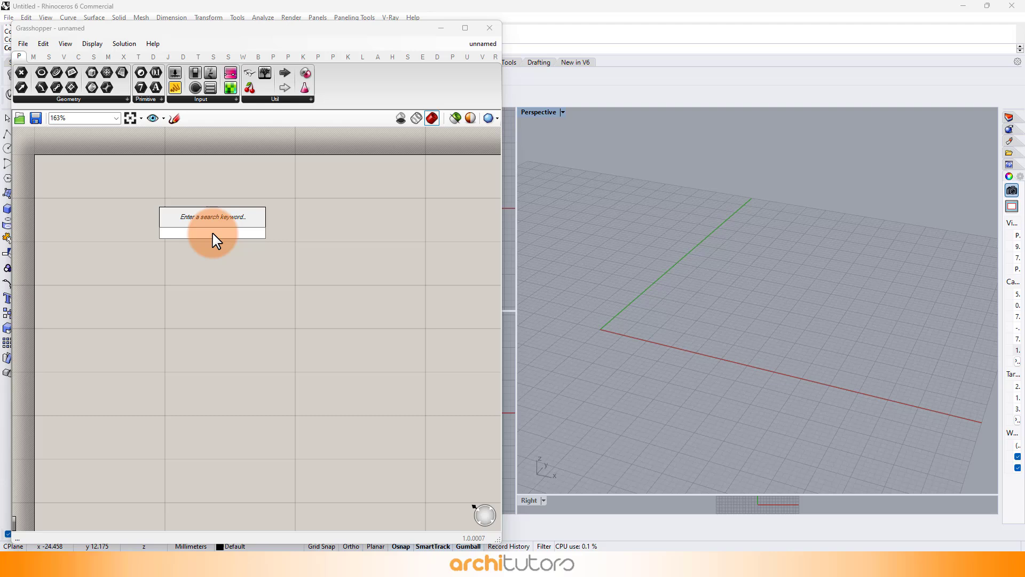
{"action": "type", "text": "constru"}
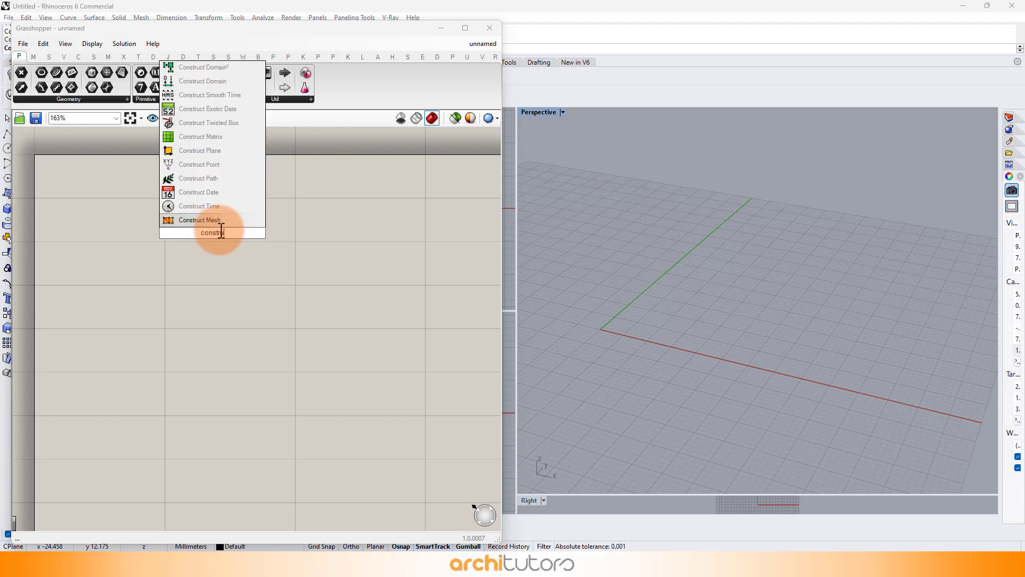
{"action": "left_click", "coordinate": [219, 165]}
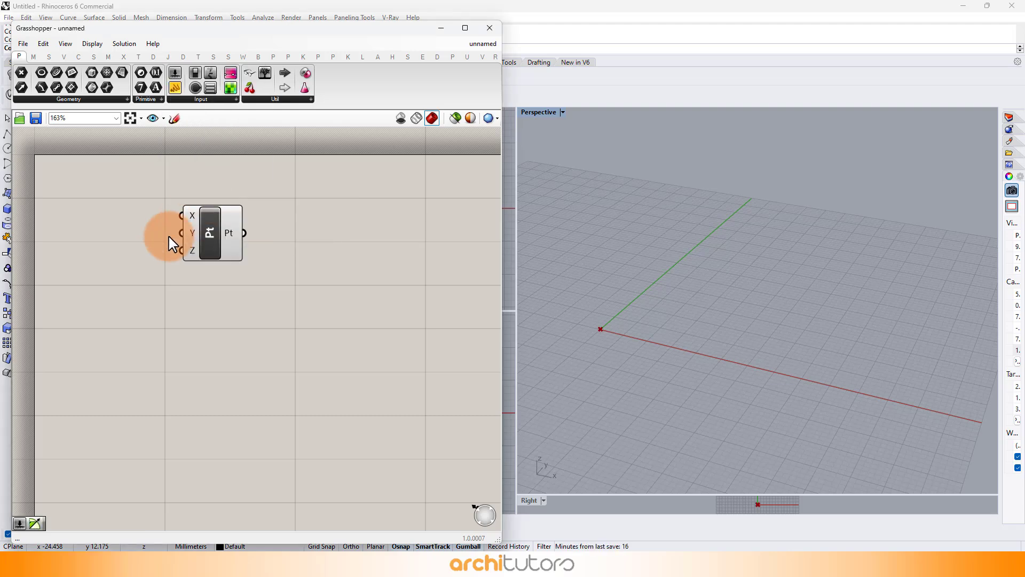
Step: Create a number slider of 50, duplicate it, and wire the two sliders to the Construct Point's X and Y inputs
{"action": "double_click", "coordinate": [140, 218]}
{"action": "type", "text": "50"}
{"action": "key", "text": "Return"}
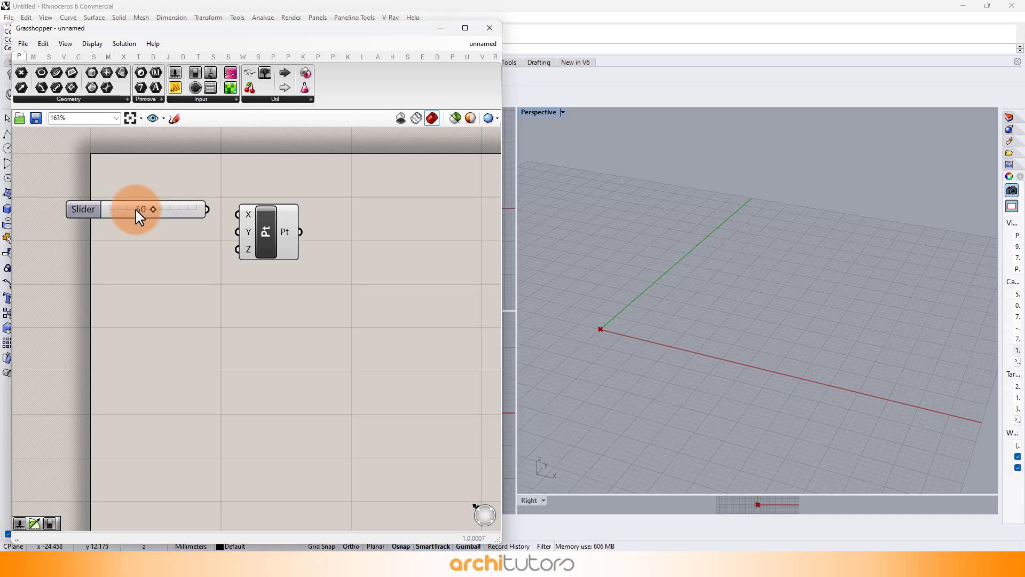
{"action": "left_click_drag", "start_coordinate": [156, 220], "coordinate": [156, 251], "text": "alt"}
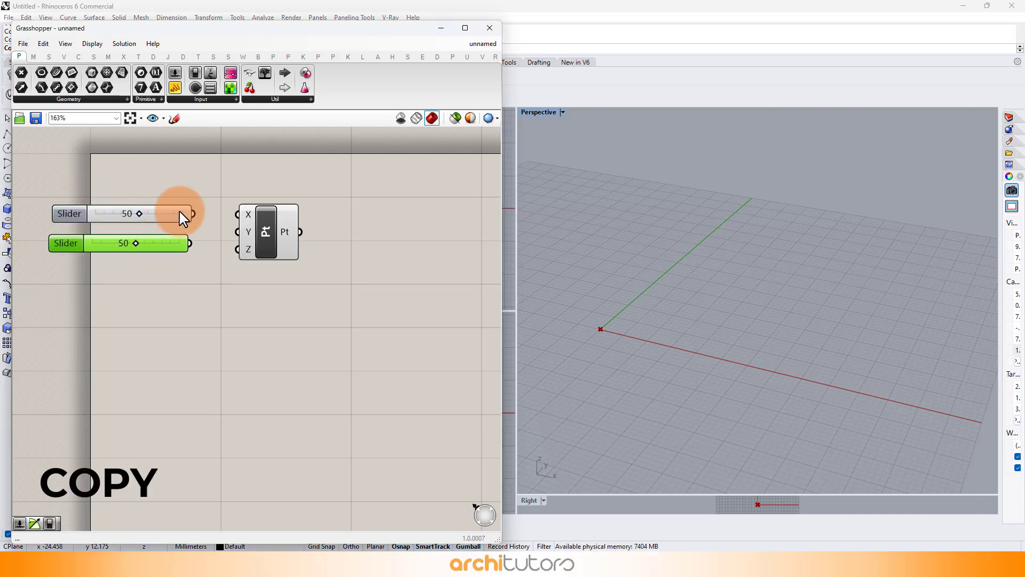
{"action": "left_click_drag", "start_coordinate": [195, 214], "coordinate": [238, 231]}
{"action": "left_click_drag", "start_coordinate": [276, 224], "coordinate": [319, 224]}
{"action": "left_click", "coordinate": [299, 261]}
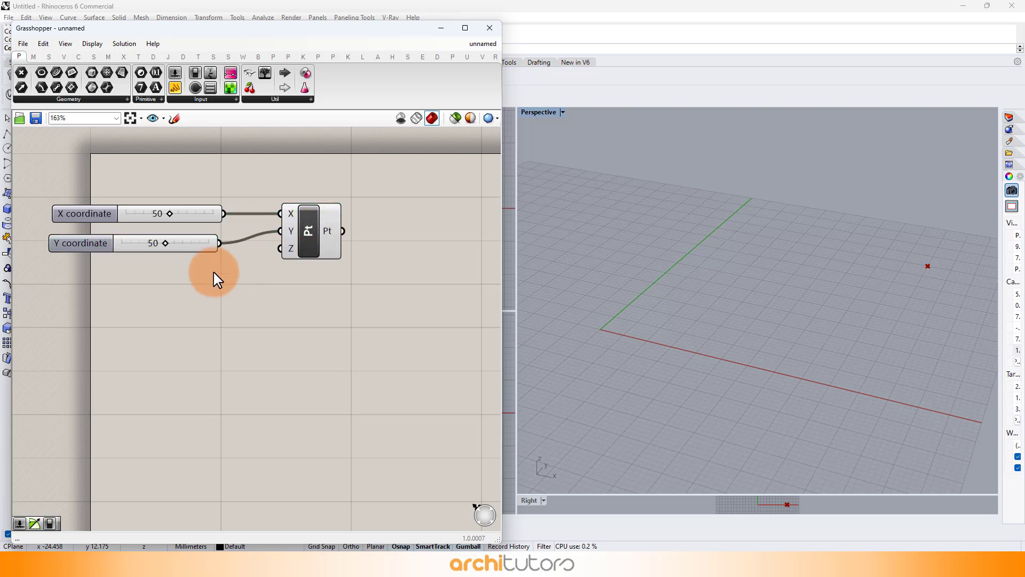
Step: Copy a coordinate slider, place the copy below the others and wire it to the Construct Point's Z input
{"action": "left_click", "coordinate": [184, 250]}
{"action": "key", "text": "ctrl+c"}
{"action": "key", "text": "ctrl+v"}
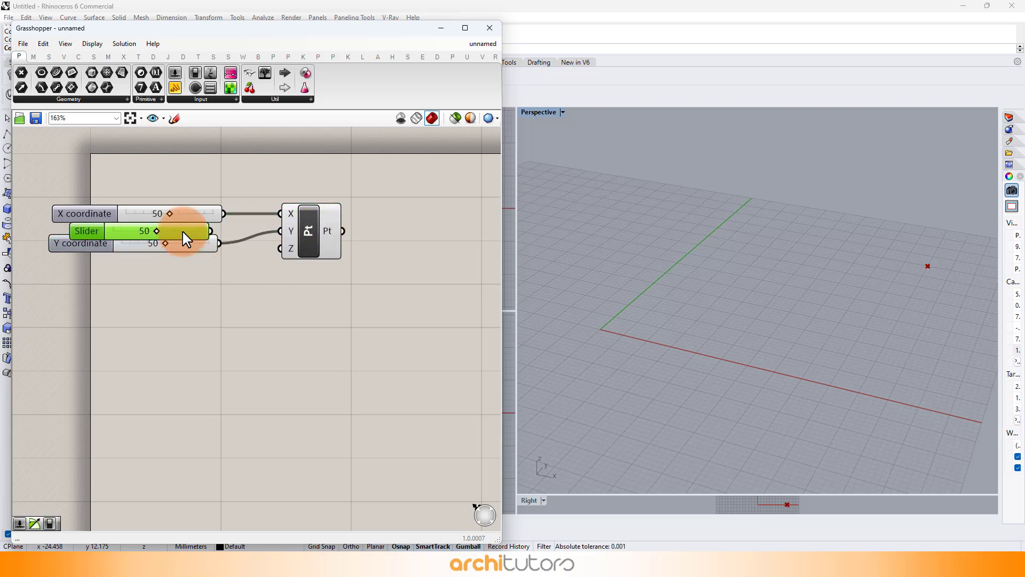
{"action": "left_click_drag", "start_coordinate": [186, 240], "coordinate": [193, 291]}
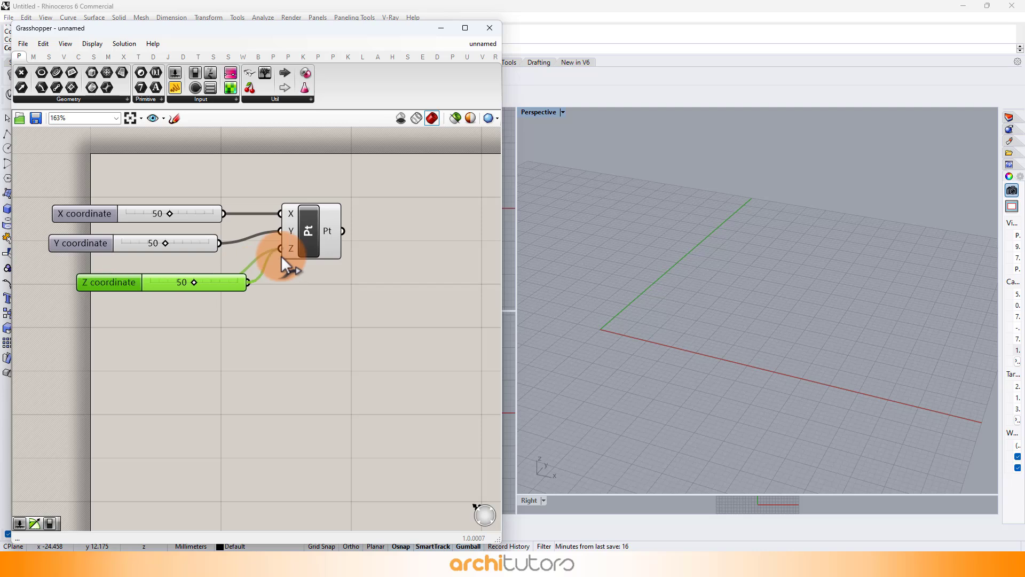
{"action": "left_click_drag", "start_coordinate": [283, 258], "coordinate": [280, 248]}
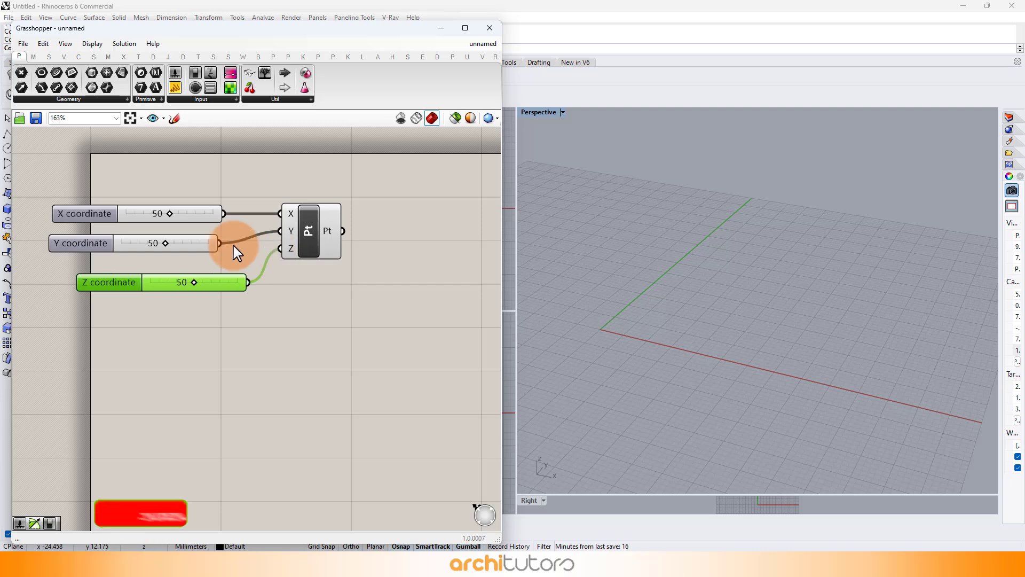
Step: Set the point's coordinate sliders to X 37, Y 53 and Z 0
{"action": "left_click_drag", "start_coordinate": [201, 283], "coordinate": [156, 286]}
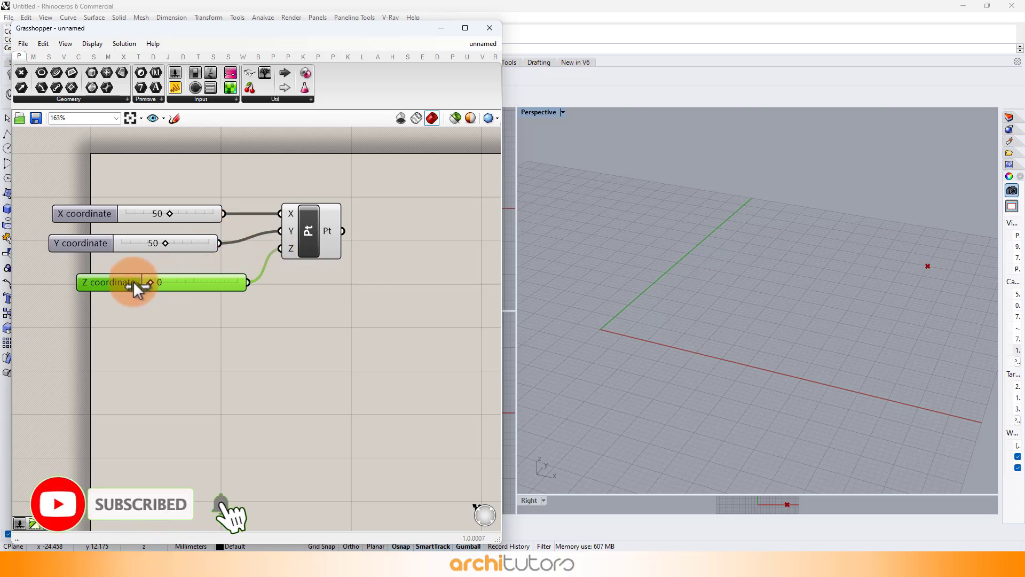
{"action": "left_click", "coordinate": [166, 244]}
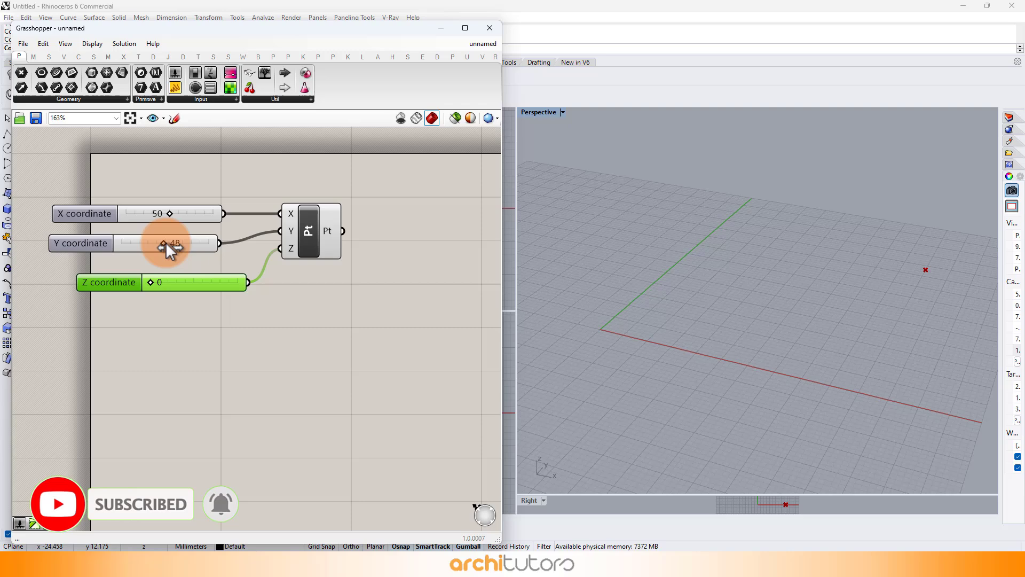
{"action": "left_click_drag", "start_coordinate": [168, 246], "coordinate": [170, 245]}
{"action": "mouse_move", "coordinate": [169, 214]}
{"action": "left_mouse_down"}
{"action": "mouse_move", "coordinate": [143, 220]}
{"action": "mouse_move", "coordinate": [160, 217]}
{"action": "left_mouse_up"}
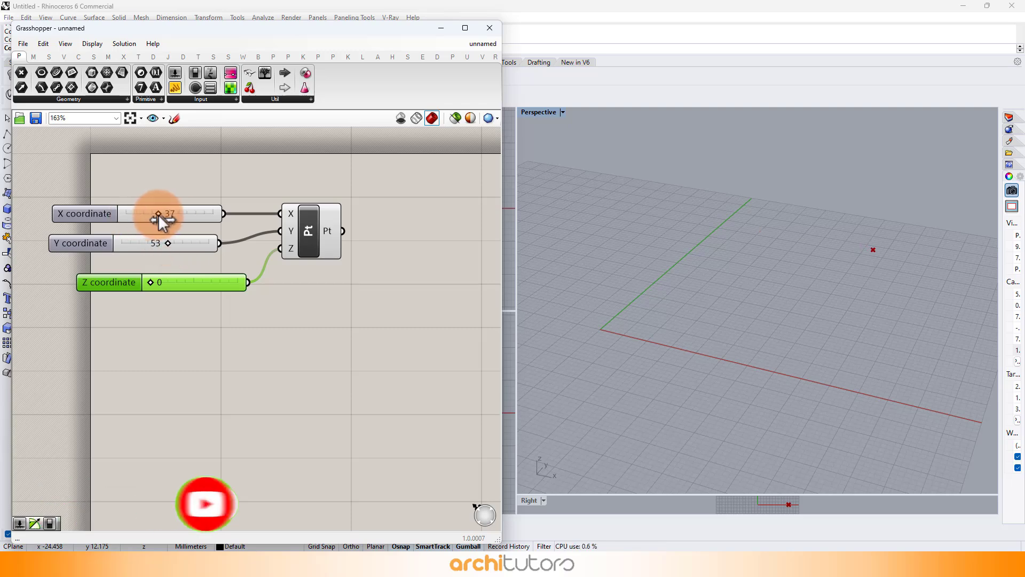
Step: Draw a bowed curve in the Perspective view from the origin to a point along the red X axis
{"action": "left_click", "coordinate": [755, 178]}
{"action": "scroll", "coordinate": [758, 239], "scroll_direction": "down", "scroll_amount": 3}
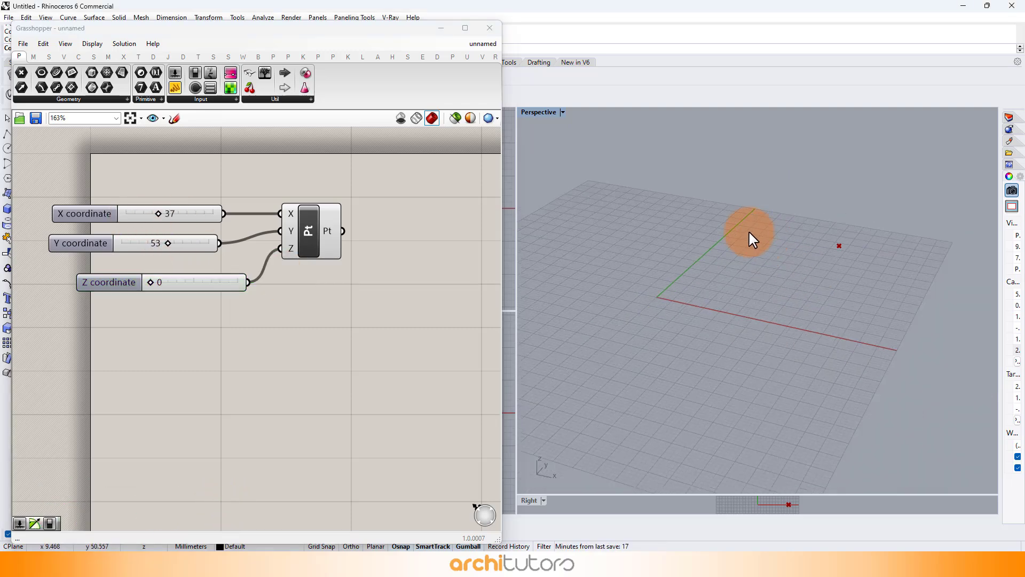
{"action": "type", "text": "Curve"}
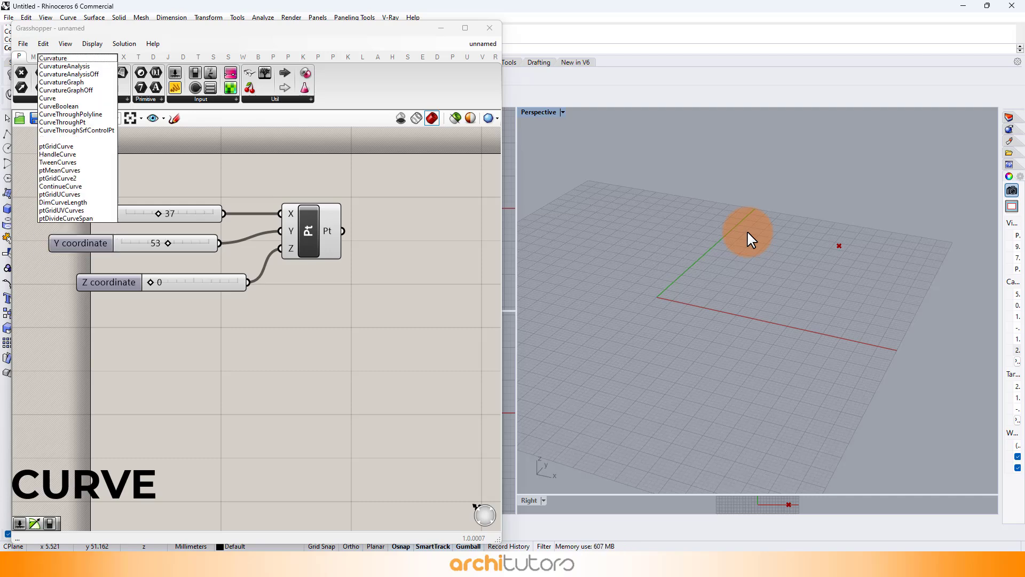
{"action": "key", "text": "Escape"}
{"action": "scroll", "coordinate": [655, 305], "scroll_direction": "up", "scroll_amount": 2}
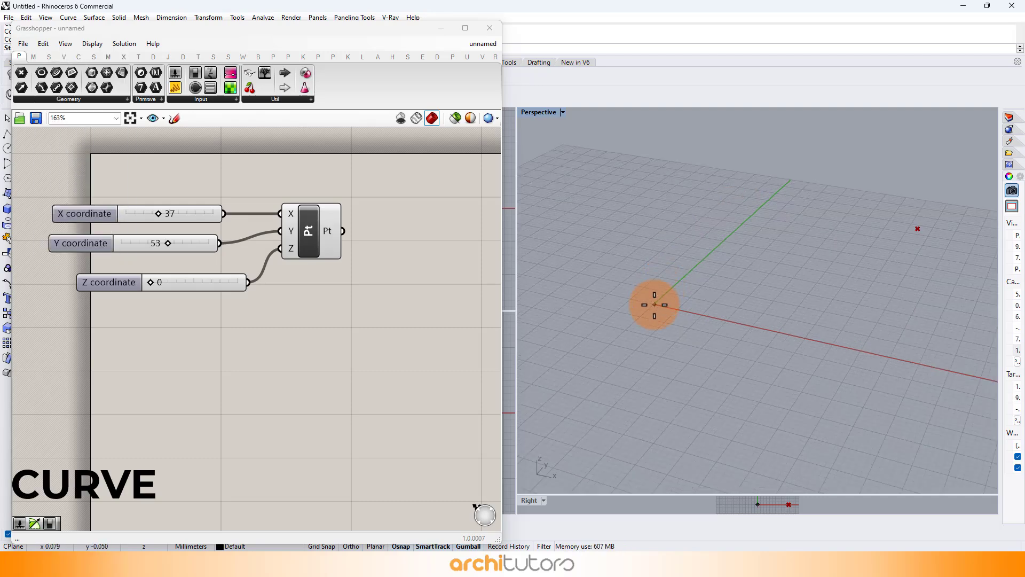
{"action": "scroll", "coordinate": [604, 351], "scroll_direction": "down", "scroll_amount": 1}
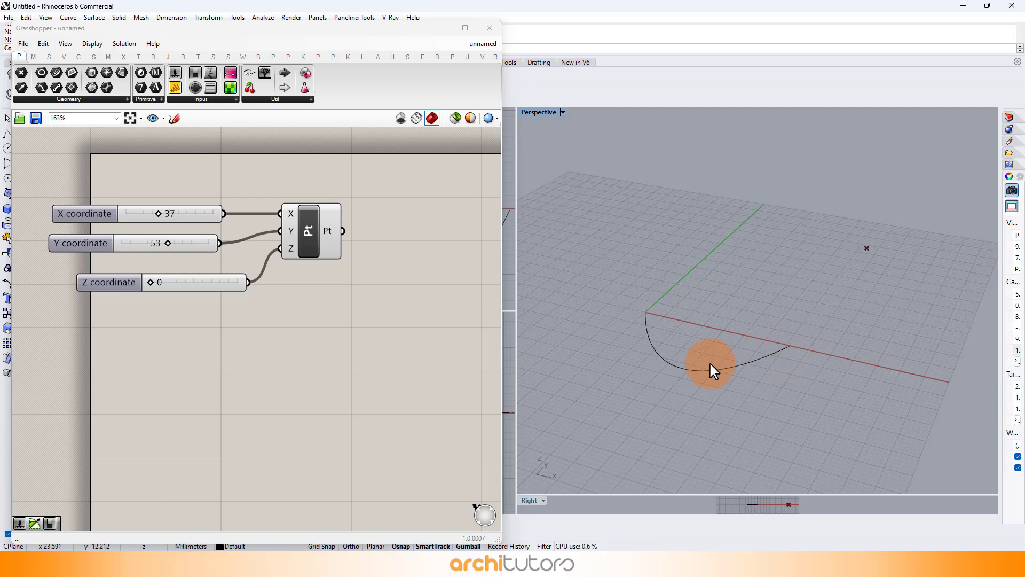
Step: Reshape the drawn curve by pulling its middle control point outward, away from the X axis
{"action": "left_click", "coordinate": [687, 370]}
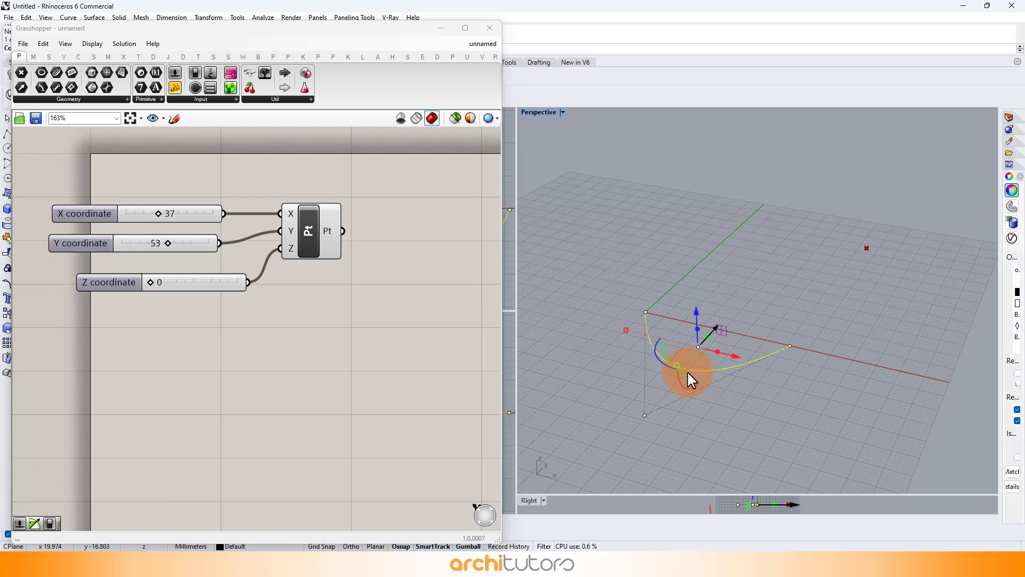
{"action": "left_click", "coordinate": [644, 414]}
{"action": "left_click_drag", "start_coordinate": [657, 412], "coordinate": [636, 438]}
{"action": "right_click_drag", "start_coordinate": [701, 357], "coordinate": [762, 301]}
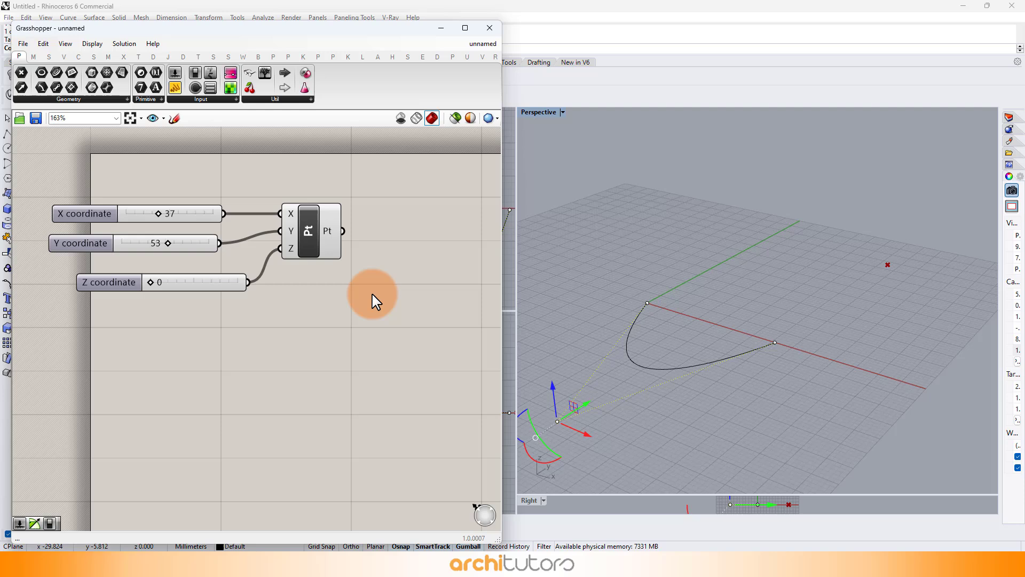
Step: Add a Curve parameter to the canvas below the point definition
{"action": "scroll", "coordinate": [240, 342], "scroll_direction": "down", "scroll_amount": 2}
{"action": "double_click", "coordinate": [243, 340]}
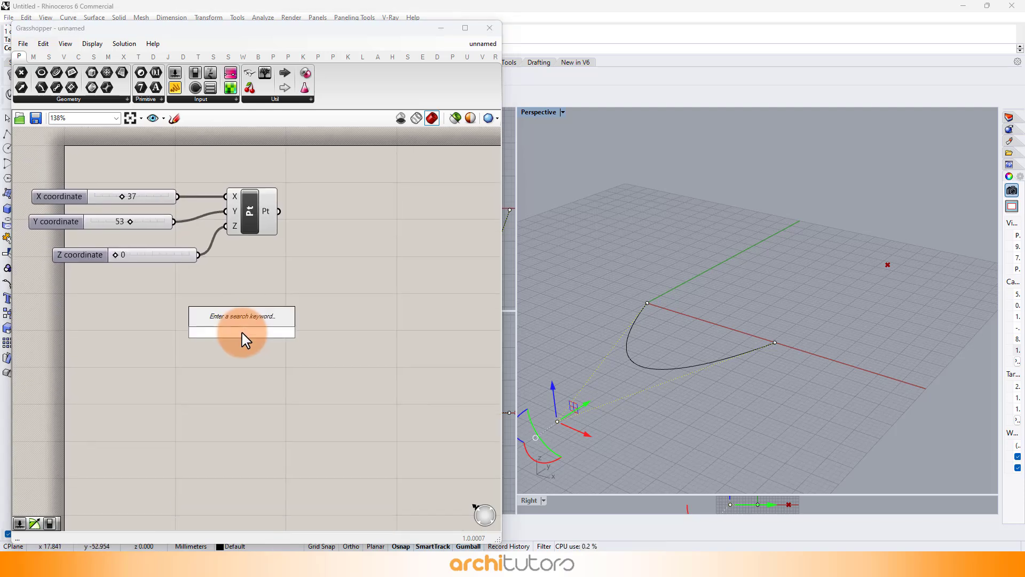
{"action": "type", "text": "cr"}
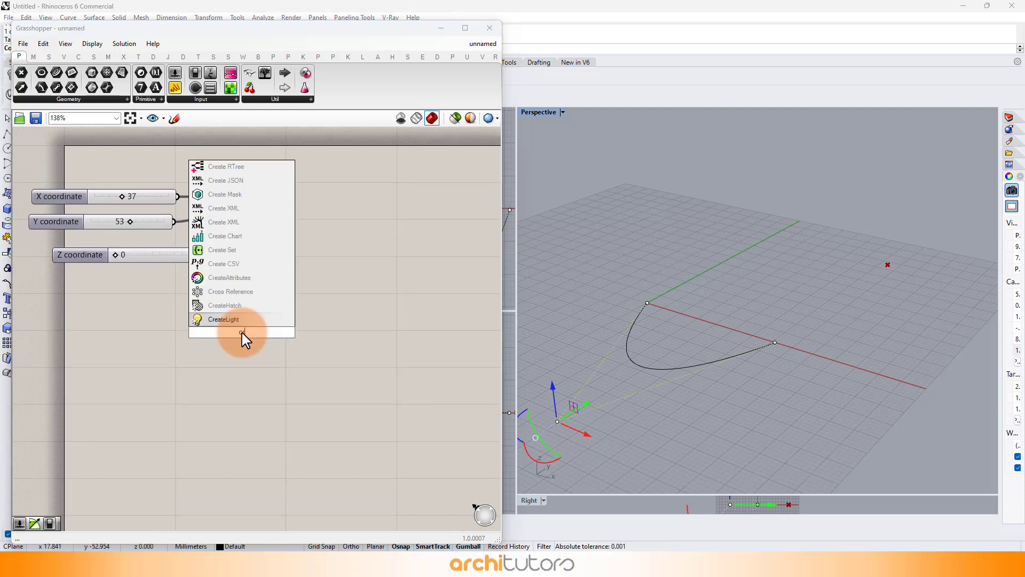
{"action": "type", "text": "v"}
{"action": "key", "text": "Return"}
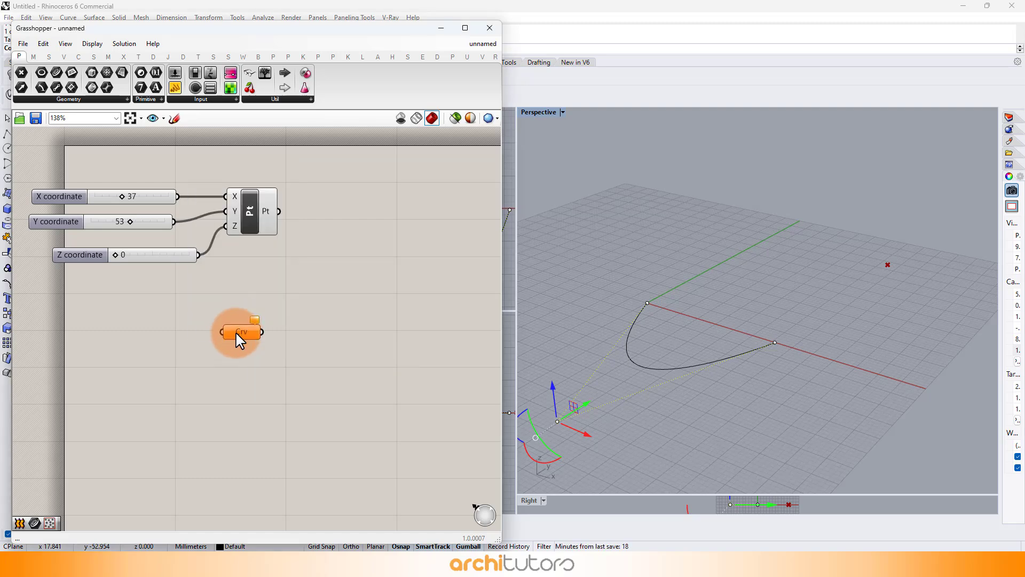
Step: Reference the drawn Rhino curve in the Curve parameter as a single curve and shift the parameter aside to make room
{"action": "right_click", "coordinate": [235, 328]}
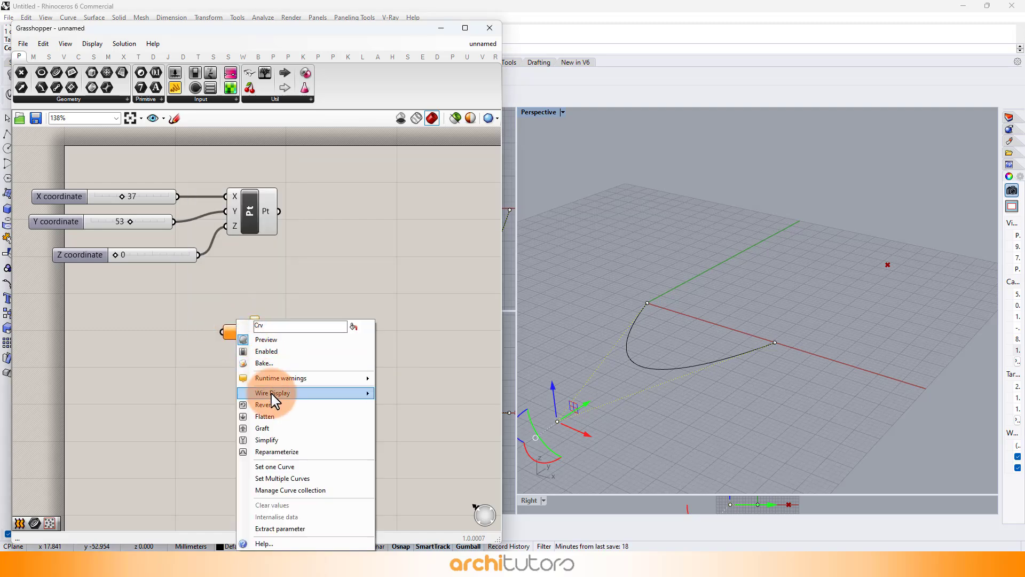
{"action": "left_click", "coordinate": [296, 468]}
{"action": "left_click", "coordinate": [652, 367]}
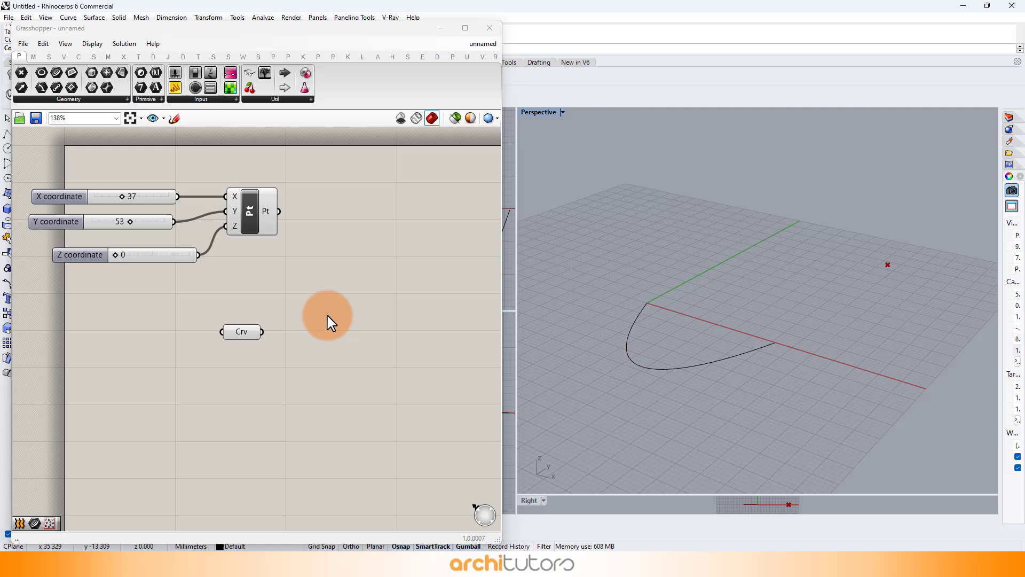
{"action": "left_click_drag", "start_coordinate": [239, 339], "coordinate": [179, 338]}
{"action": "left_click", "coordinate": [245, 339]}
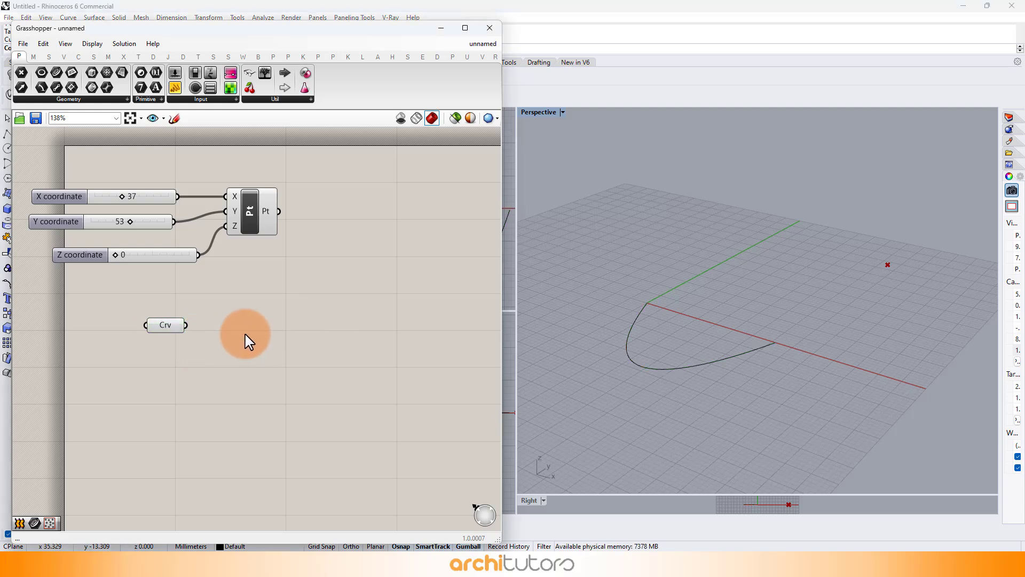
Step: Add a Divide Curve component beside the Curve parameter and wire the curve into its C input
{"action": "double_click", "coordinate": [257, 342]}
{"action": "type", "text": "div"}
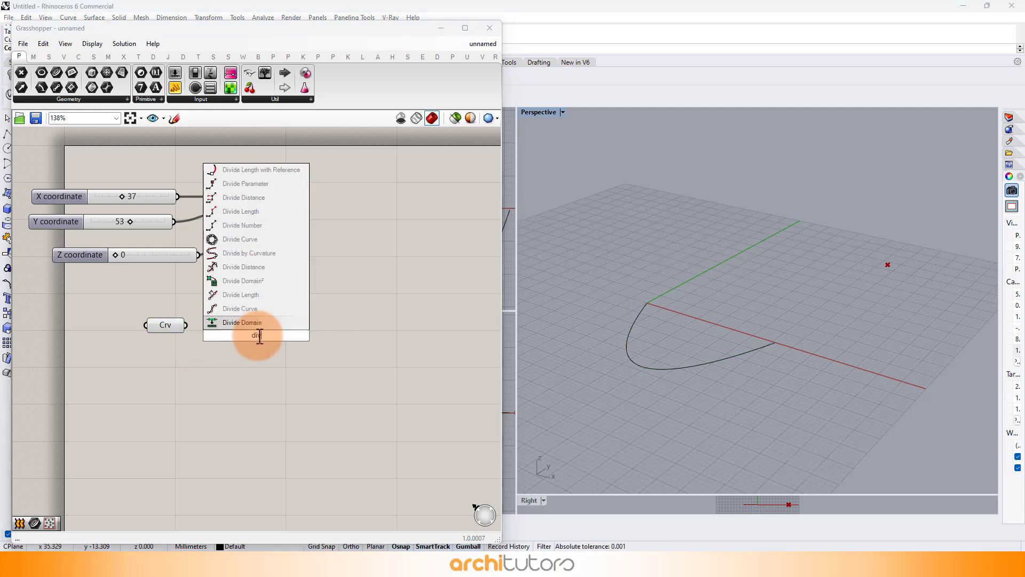
{"action": "left_click", "coordinate": [249, 309]}
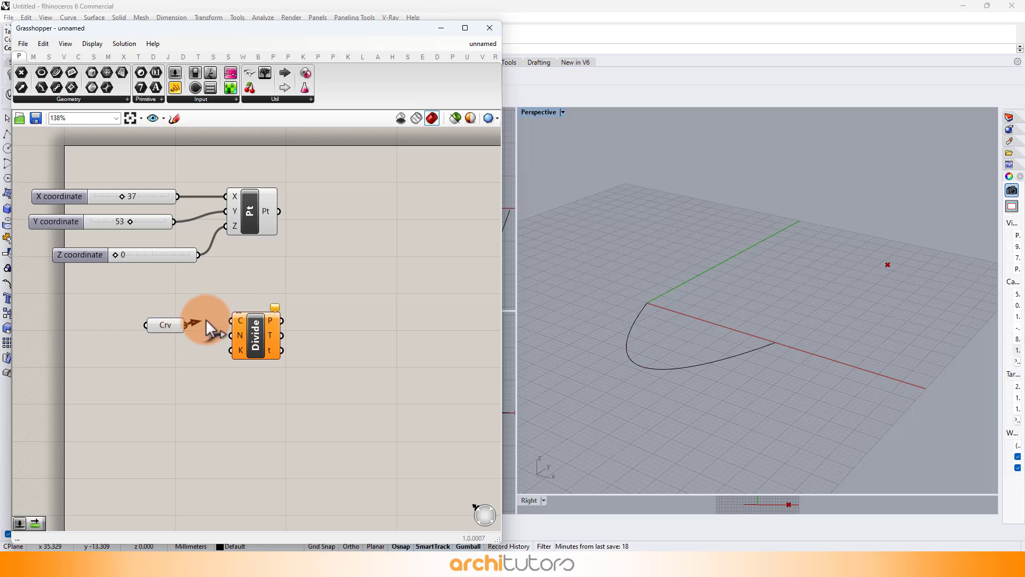
{"action": "left_click_drag", "start_coordinate": [262, 329], "coordinate": [260, 333]}
{"action": "left_click", "coordinate": [187, 361]}
Step: Create a number slider set to 11 and wire it to the Divide Curve's N count input
{"action": "scroll", "coordinate": [161, 357], "scroll_direction": "up", "scroll_amount": 2}
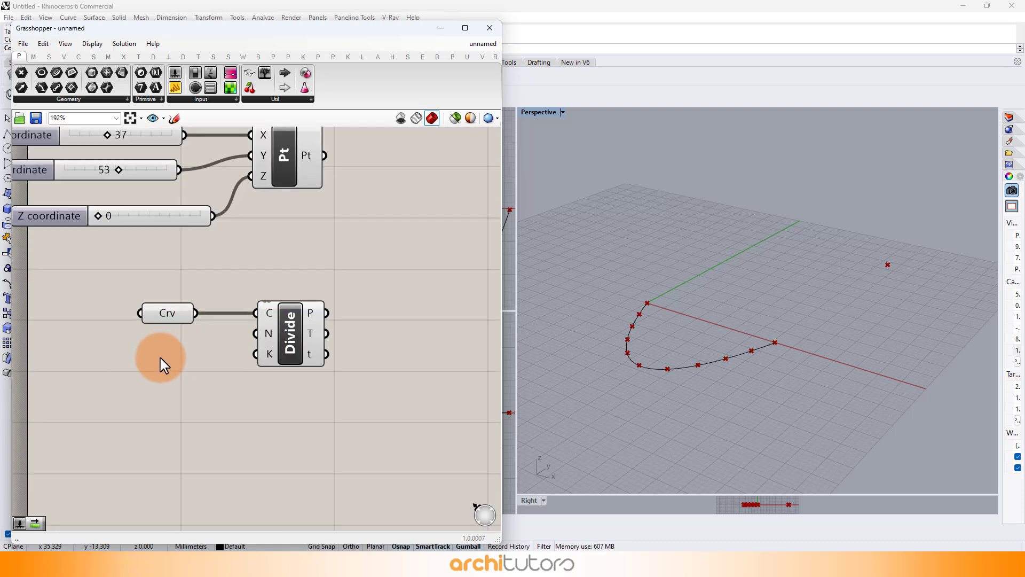
{"action": "double_click", "coordinate": [165, 365]}
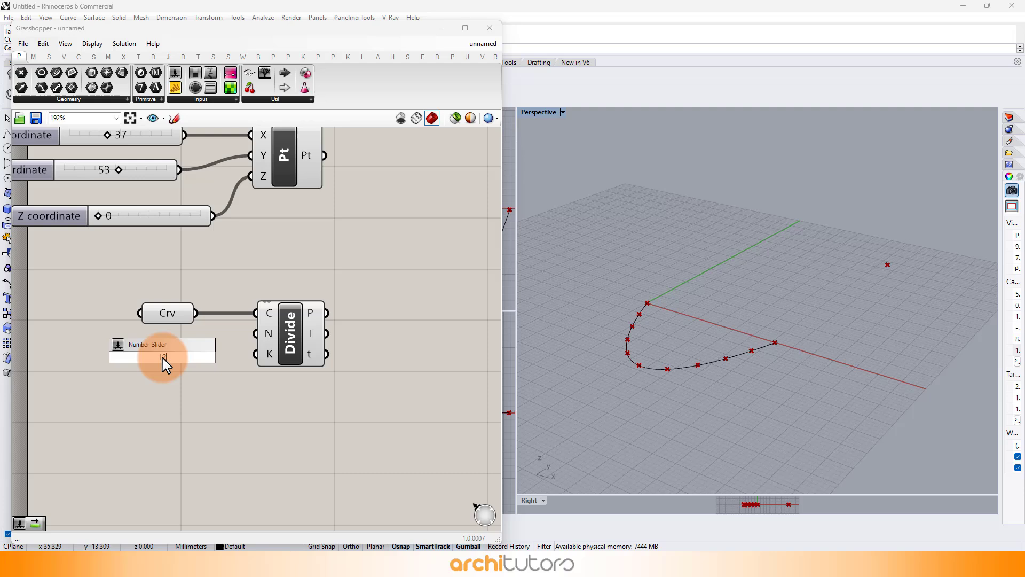
{"action": "key", "text": "Return"}
{"action": "left_click_drag", "start_coordinate": [148, 361], "coordinate": [126, 369]}
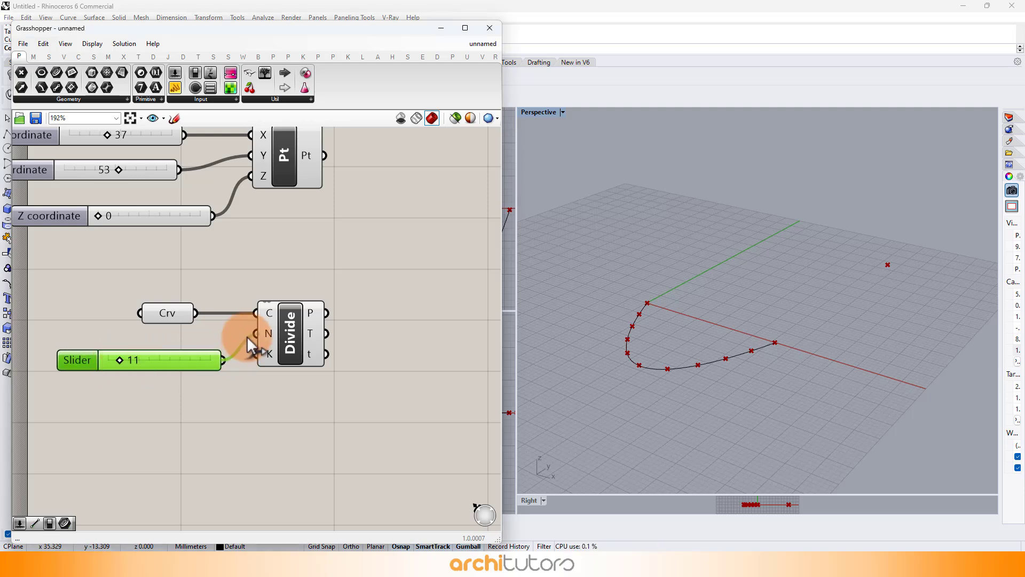
{"action": "left_click_drag", "start_coordinate": [247, 337], "coordinate": [255, 334]}
{"action": "mouse_move", "coordinate": [134, 355]}
{"action": "left_mouse_down"}
{"action": "mouse_move", "coordinate": [138, 363]}
{"action": "mouse_move", "coordinate": [122, 365]}
{"action": "left_mouse_up"}
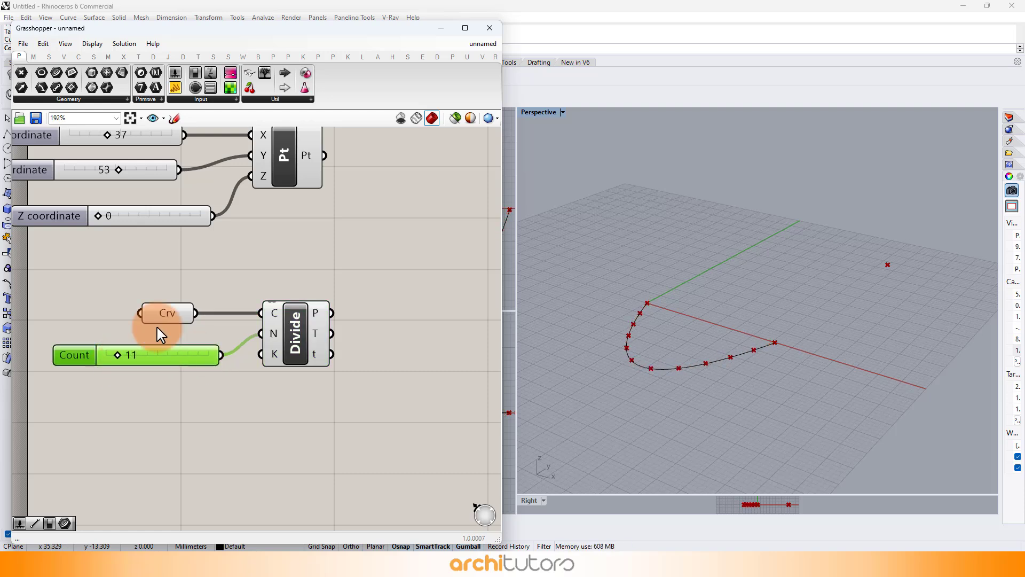
Step: Add a two-point Line component to the canvas between the Construct Point and Divide Curve outputs
{"action": "scroll", "coordinate": [240, 264], "scroll_direction": "down", "scroll_amount": 2}
{"action": "right_click_drag", "start_coordinate": [277, 262], "coordinate": [167, 282]}
{"action": "scroll", "coordinate": [262, 264], "scroll_direction": "up", "scroll_amount": 2}
{"action": "double_click", "coordinate": [263, 262]}
{"action": "type", "text": "ine"}
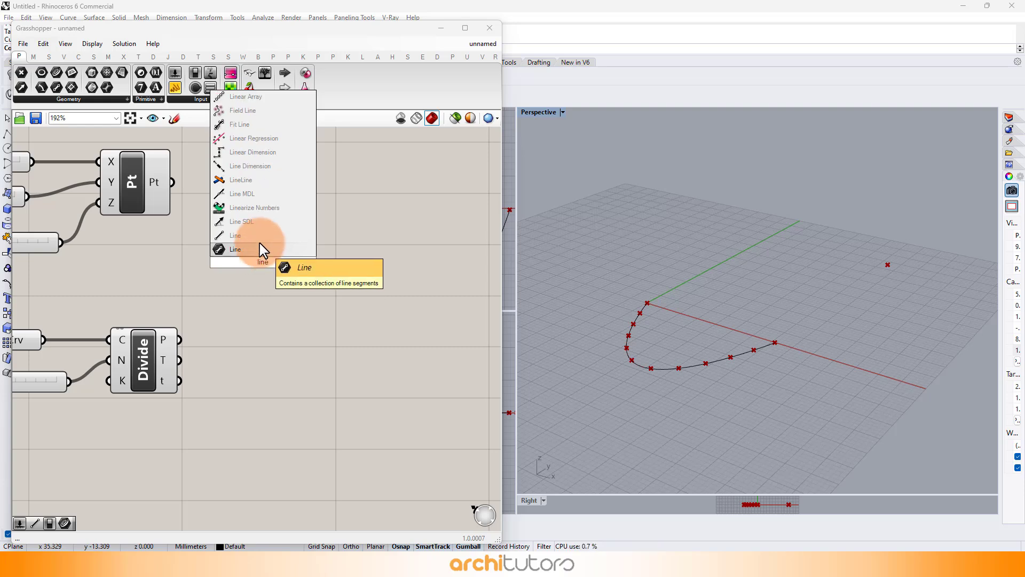
{"action": "left_click", "coordinate": [264, 237]}
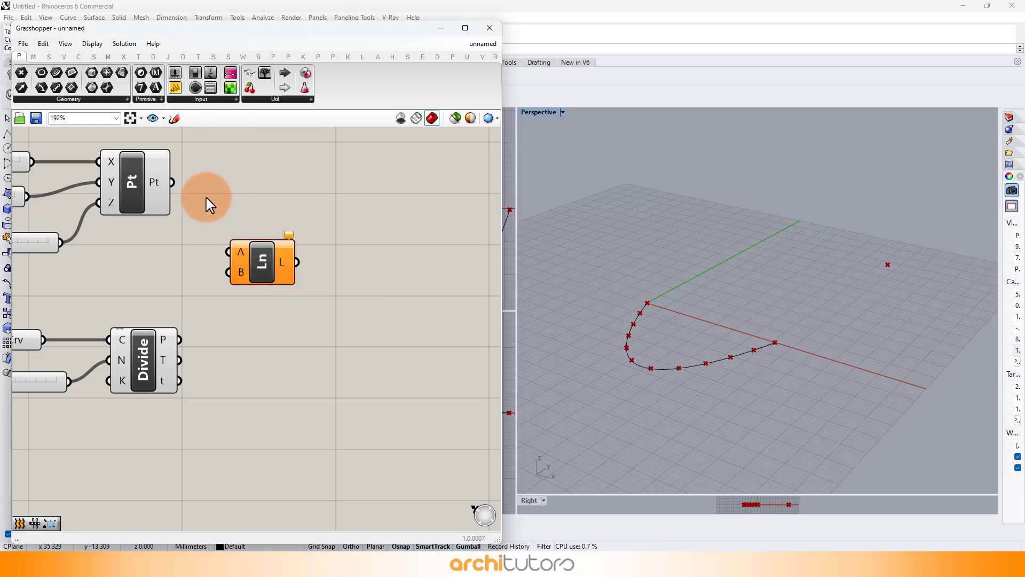
Step: Wire the constructed point to the Line's A input and the division points to its B input
{"action": "left_click_drag", "start_coordinate": [174, 186], "coordinate": [217, 242]}
{"action": "left_click_drag", "start_coordinate": [179, 339], "coordinate": [258, 263]}
{"action": "left_click", "coordinate": [290, 348]}
{"action": "right_click_drag", "start_coordinate": [563, 320], "coordinate": [575, 345]}
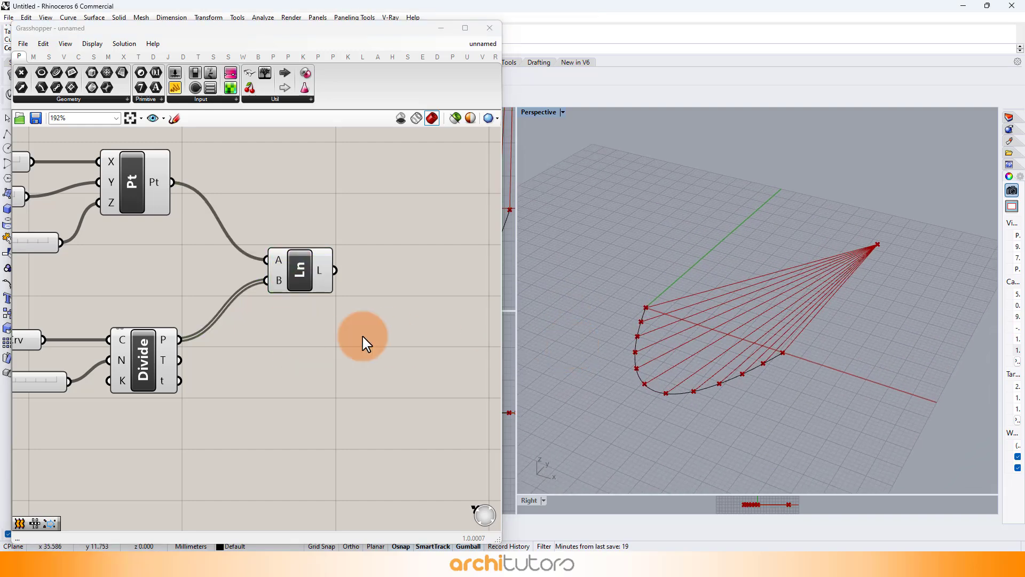
Step: Add an Arc component with plane, radius and angle inputs, and wire the constructed point into its P input
{"action": "scroll", "coordinate": [328, 315], "scroll_direction": "down", "scroll_amount": 3}
{"action": "scroll", "coordinate": [110, 348], "scroll_direction": "up", "scroll_amount": 5}
{"action": "mouse_move", "coordinate": [97, 371]}
{"action": "left_mouse_down"}
{"action": "mouse_move", "coordinate": [161, 371]}
{"action": "mouse_move", "coordinate": [105, 363]}
{"action": "left_mouse_up"}
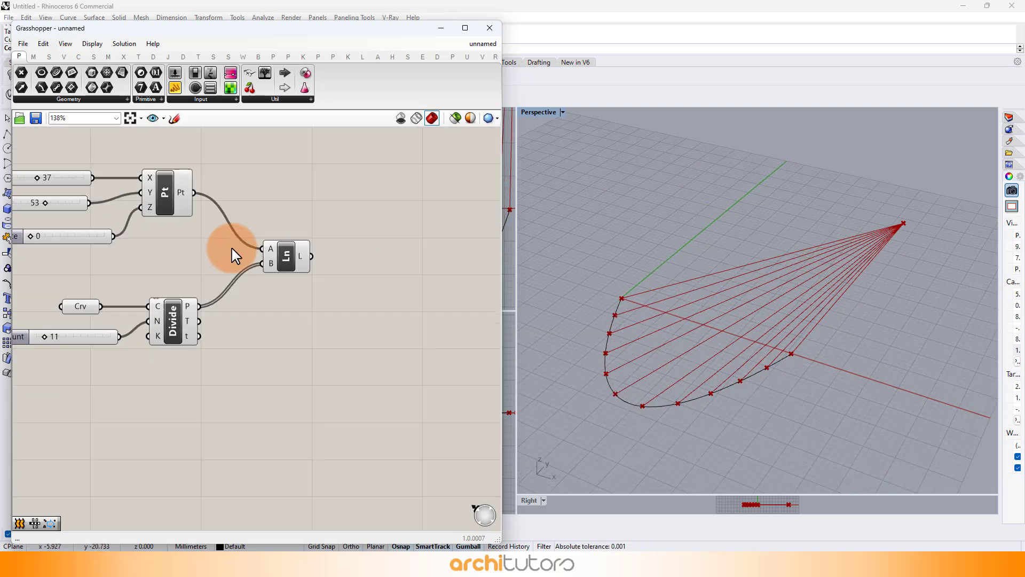
{"action": "right_click_drag", "start_coordinate": [232, 249], "coordinate": [202, 293]}
{"action": "scroll", "coordinate": [343, 278], "scroll_direction": "up", "scroll_amount": 1}
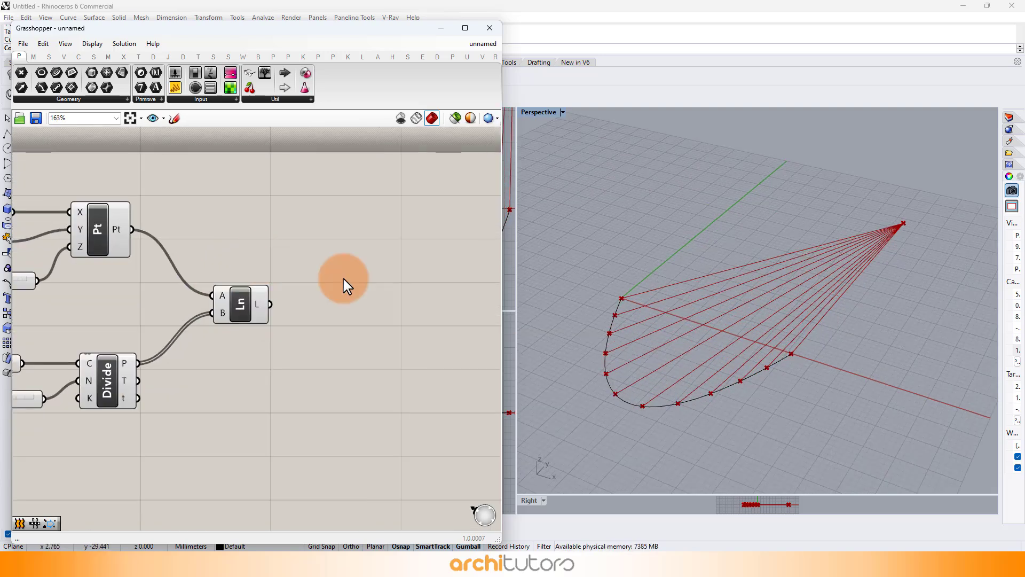
{"action": "double_click", "coordinate": [343, 278]}
{"action": "type", "text": "arc"}
{"action": "left_click", "coordinate": [345, 267]}
{"action": "left_click_drag", "start_coordinate": [344, 277], "coordinate": [482, 262]}
{"action": "right_click_drag", "start_coordinate": [418, 265], "coordinate": [338, 263]}
{"action": "left_click_drag", "start_coordinate": [393, 262], "coordinate": [439, 263]}
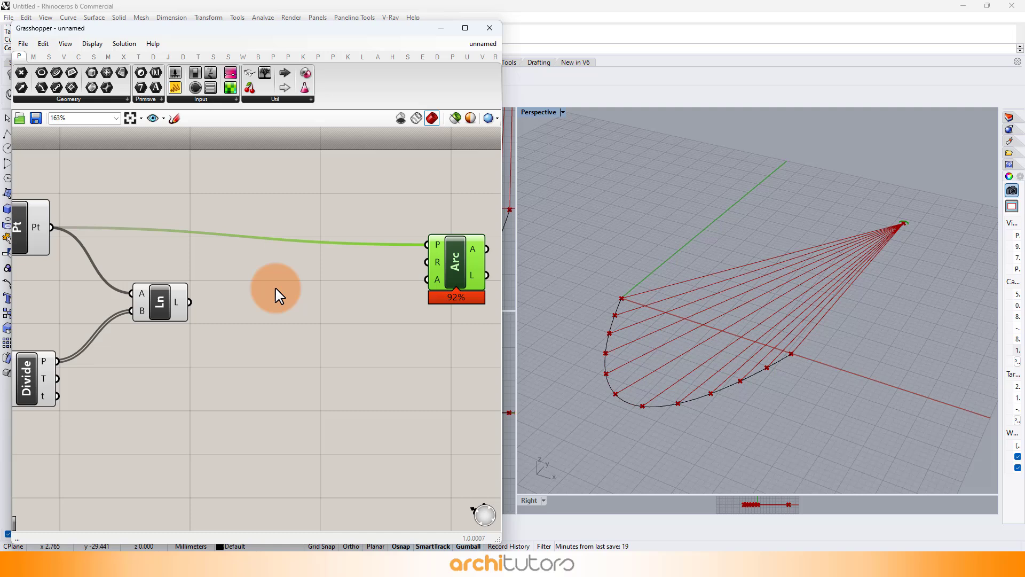
Step: Add a Point On Curve component, wire the Line output into it, and set its parameter to 0.553
{"action": "double_click", "coordinate": [265, 298]}
{"action": "type", "text": "cul"}
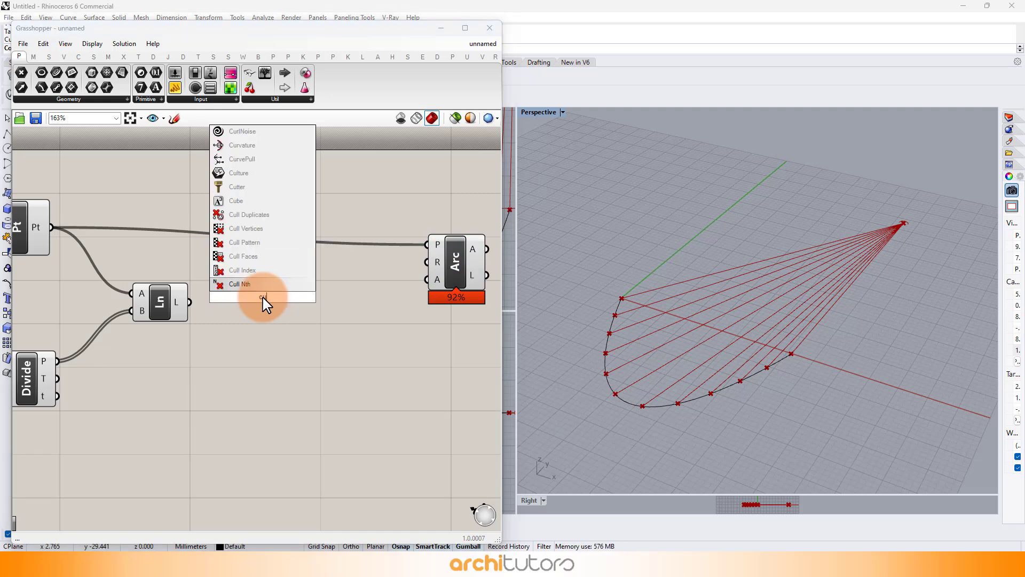
{"action": "key", "text": "BackSpace"}
{"action": "type", "text": "r"}
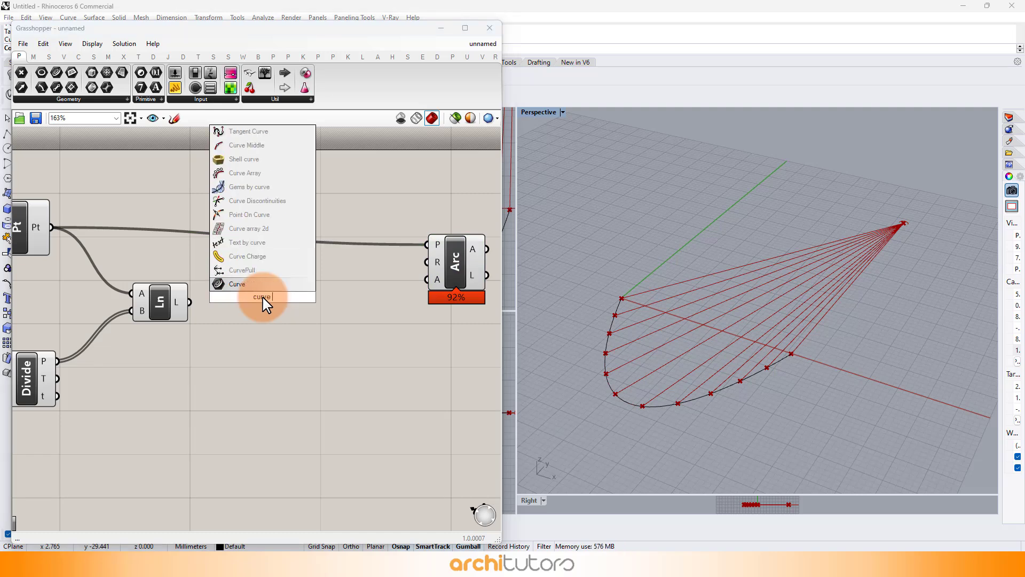
{"action": "type", "text": "ve"}
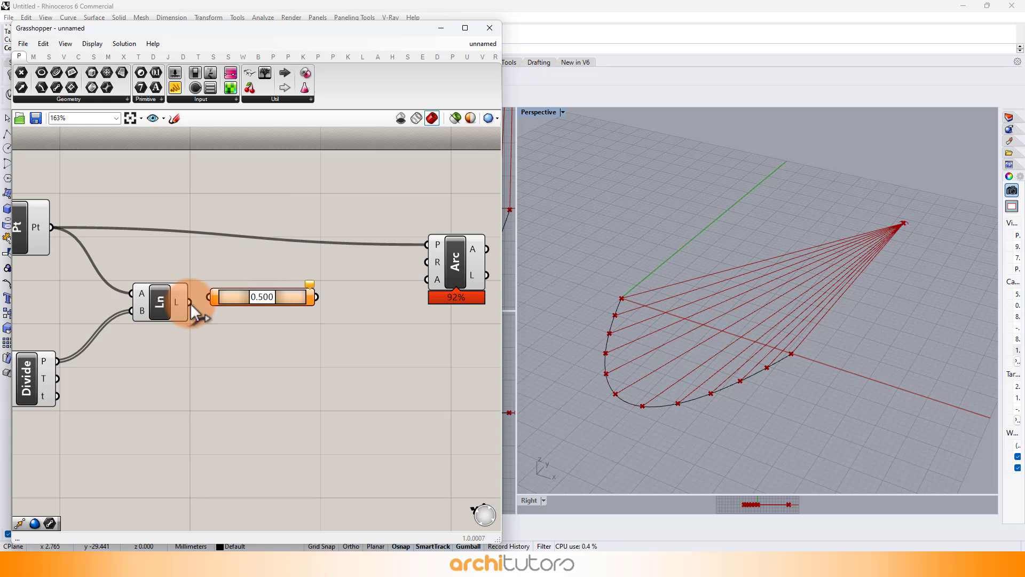
{"action": "left_click_drag", "start_coordinate": [190, 303], "coordinate": [209, 297]}
{"action": "left_click", "coordinate": [349, 284]}
{"action": "right_click_drag", "start_coordinate": [351, 297], "coordinate": [330, 295]}
{"action": "mouse_move", "coordinate": [242, 294]}
{"action": "left_mouse_down"}
{"action": "mouse_move", "coordinate": [210, 297]}
{"action": "mouse_move", "coordinate": [290, 299]}
{"action": "mouse_move", "coordinate": [254, 308]}
{"action": "left_mouse_up"}
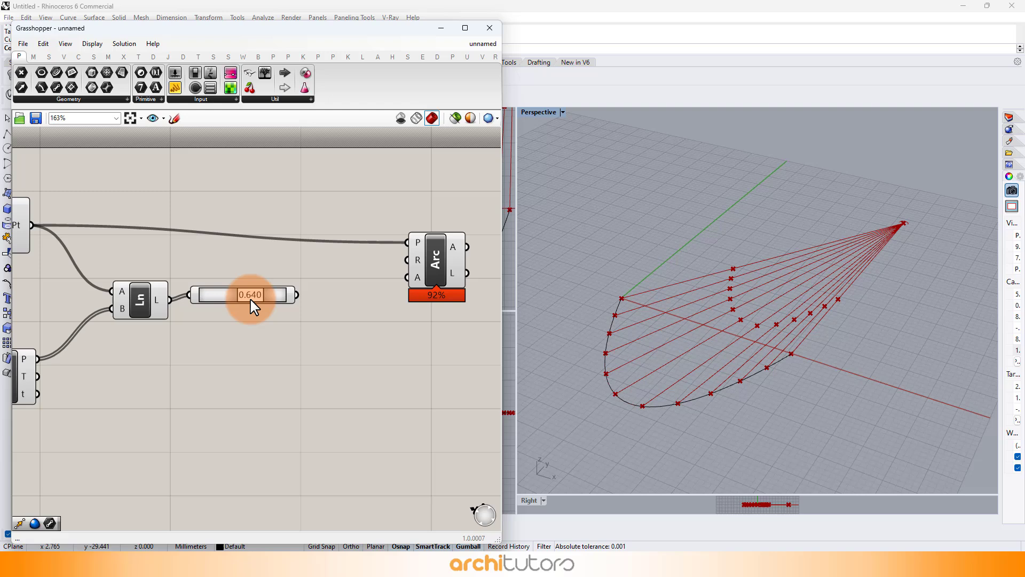
Step: Add a Move component and wire the Point On Curve output into its G input
{"action": "right_click_drag", "start_coordinate": [359, 321], "coordinate": [271, 305]}
{"action": "left_click_drag", "start_coordinate": [370, 253], "coordinate": [414, 252]}
{"action": "double_click", "coordinate": [274, 321]}
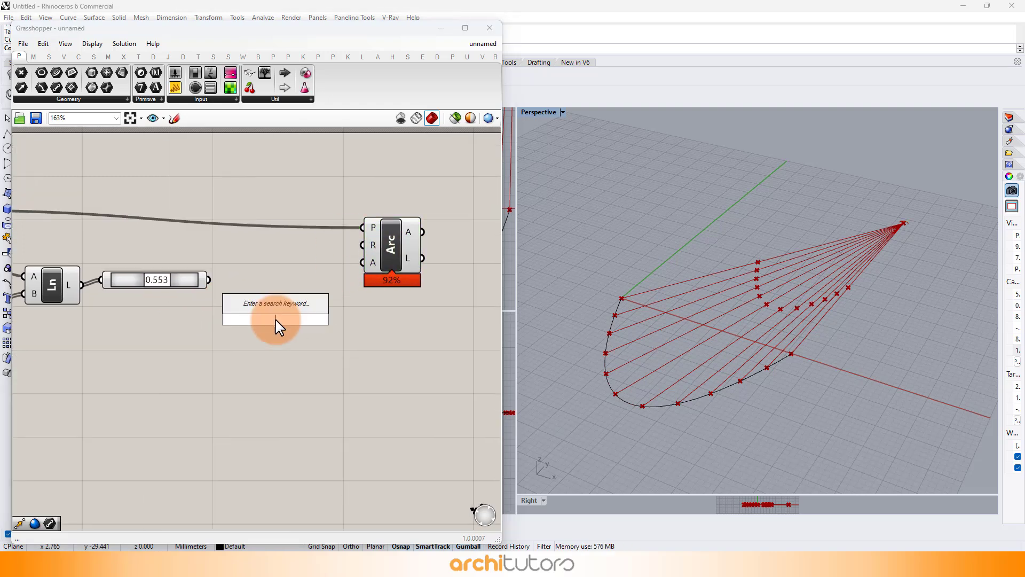
{"action": "type", "text": "move"}
{"action": "left_click", "coordinate": [277, 306]}
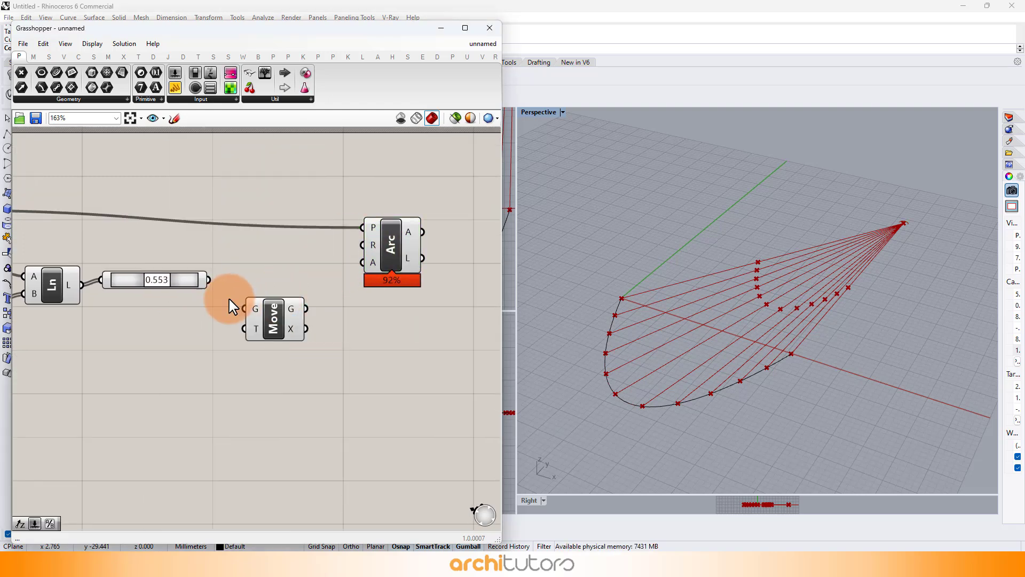
{"action": "left_click_drag", "start_coordinate": [208, 281], "coordinate": [245, 309]}
{"action": "left_click", "coordinate": [283, 314]}
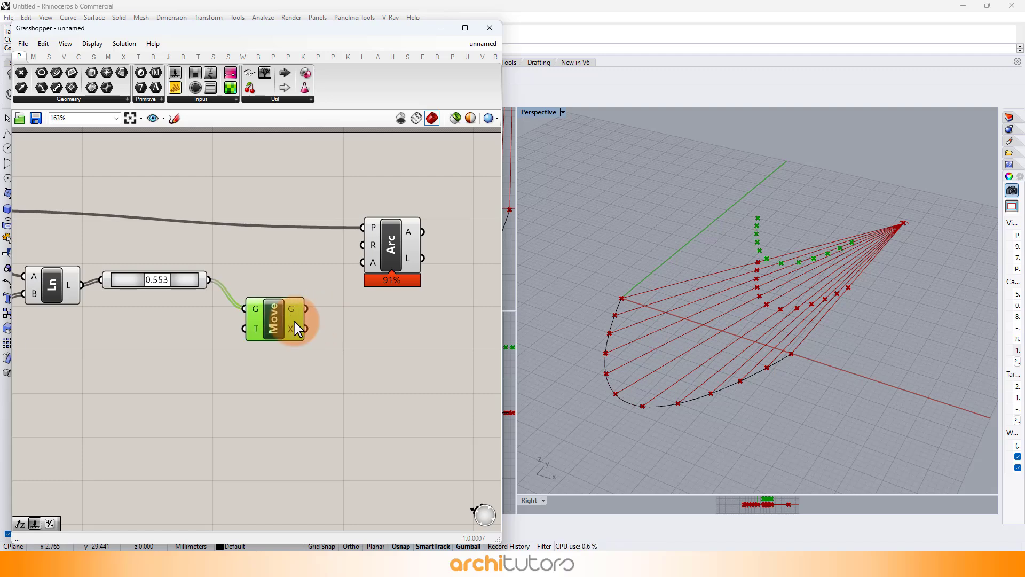
{"action": "right_click_drag", "start_coordinate": [846, 289], "coordinate": [834, 253]}
{"action": "right_click", "coordinate": [425, 351]}
{"action": "scroll", "coordinate": [381, 341], "scroll_direction": "down", "scroll_amount": 1}
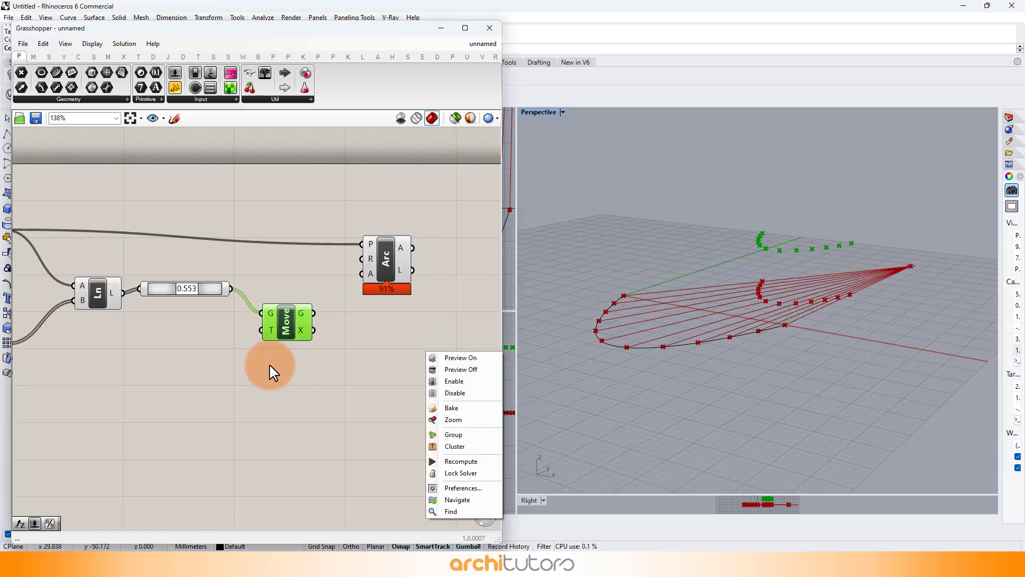
{"action": "left_click", "coordinate": [270, 367]}
Step: Add a Distance component below the Line, wiring the constructed point to A and the division points to B
{"action": "right_click_drag", "start_coordinate": [133, 377], "coordinate": [299, 379]}
{"action": "scroll", "coordinate": [262, 379], "scroll_direction": "up", "scroll_amount": 1}
{"action": "double_click", "coordinate": [262, 380]}
{"action": "type", "text": "dis"}
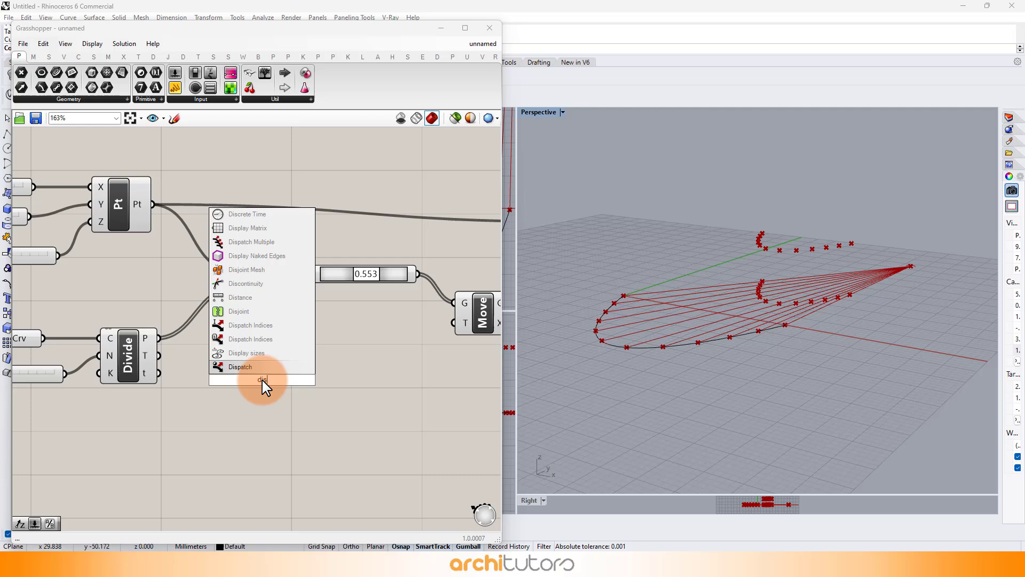
{"action": "type", "text": "ta"}
{"action": "left_click", "coordinate": [259, 367]}
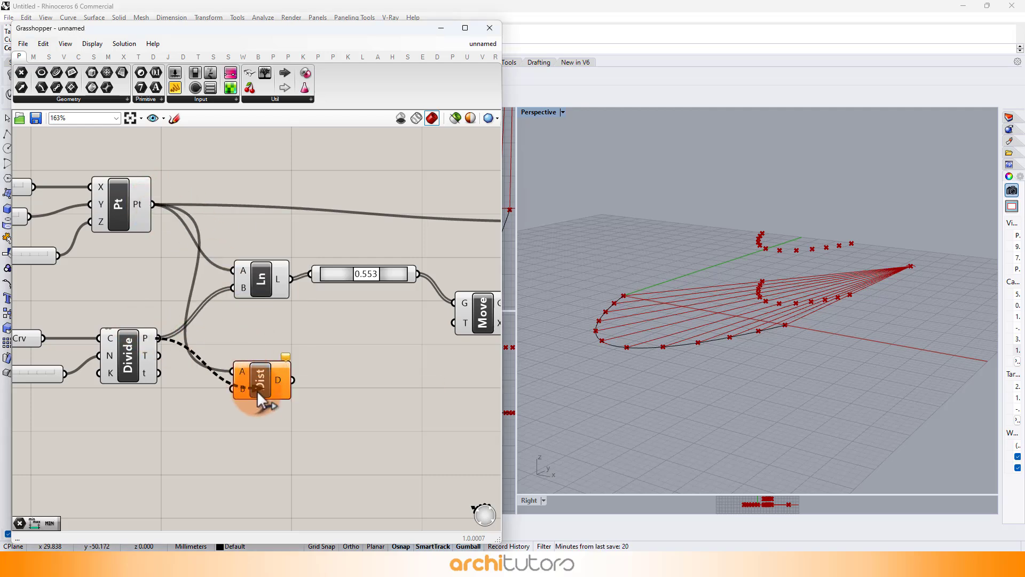
{"action": "left_click_drag", "start_coordinate": [258, 389], "coordinate": [251, 369]}
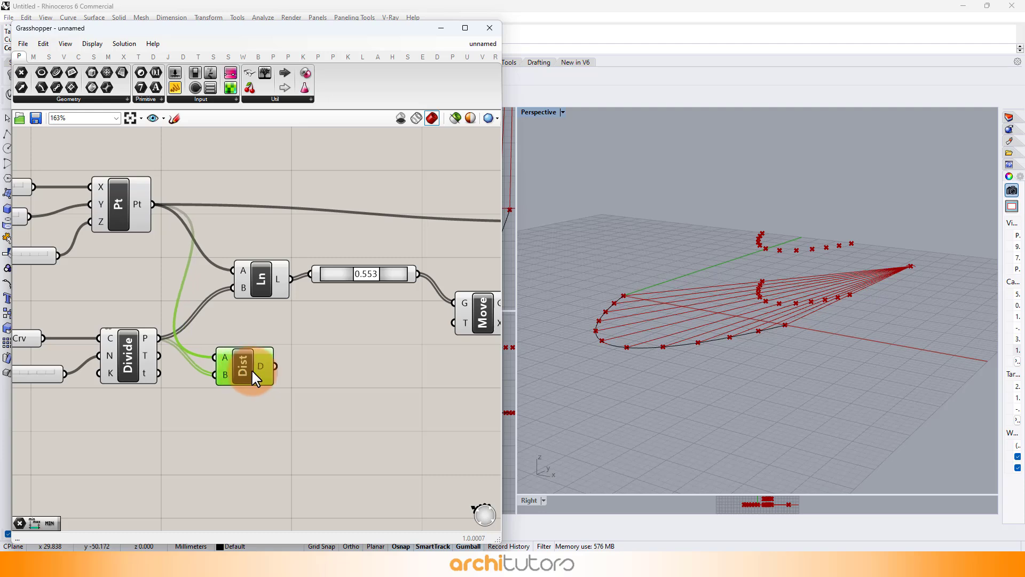
Step: Add a Division component beside Distance and wire the distance output into its A input
{"action": "double_click", "coordinate": [359, 374]}
{"action": "type", "text": "divide"}
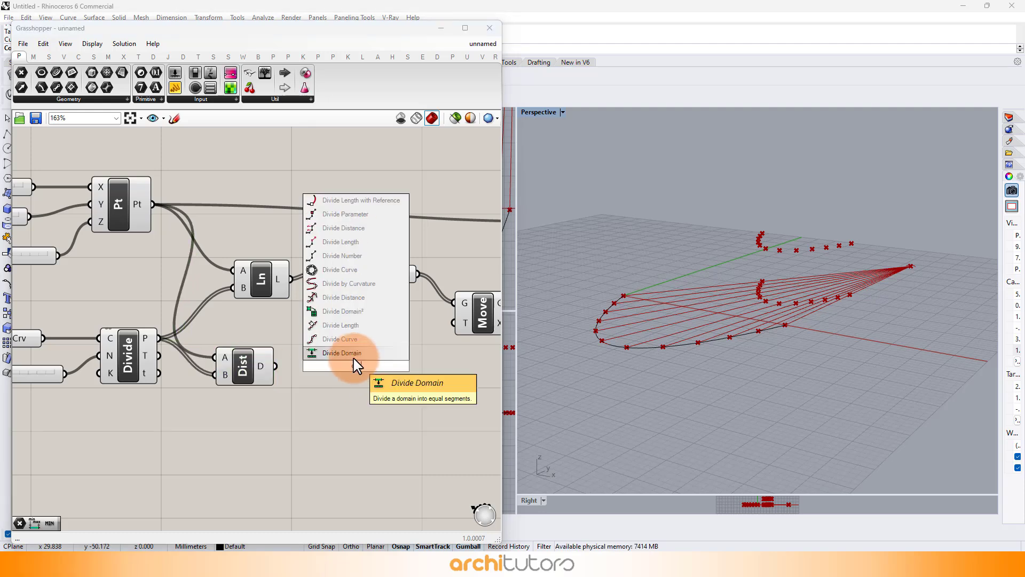
{"action": "key", "text": "BackSpace"}
{"action": "key", "text": "BackSpace"}
{"action": "key", "text": "BackSpace"}
{"action": "type", "text": "s"}
{"action": "key", "text": "BackSpace"}
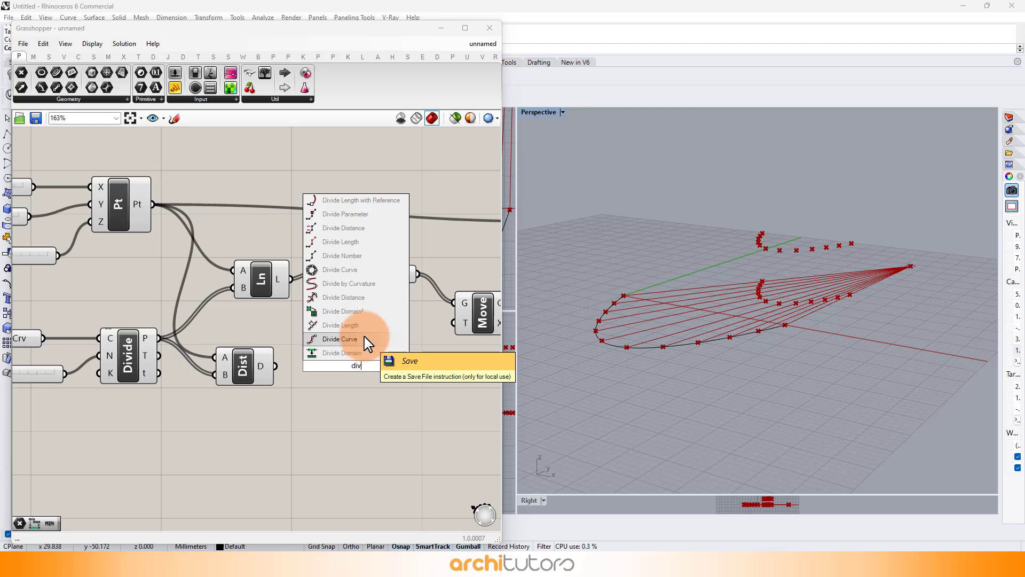
{"action": "type", "text": "ision"}
{"action": "left_click", "coordinate": [357, 353]}
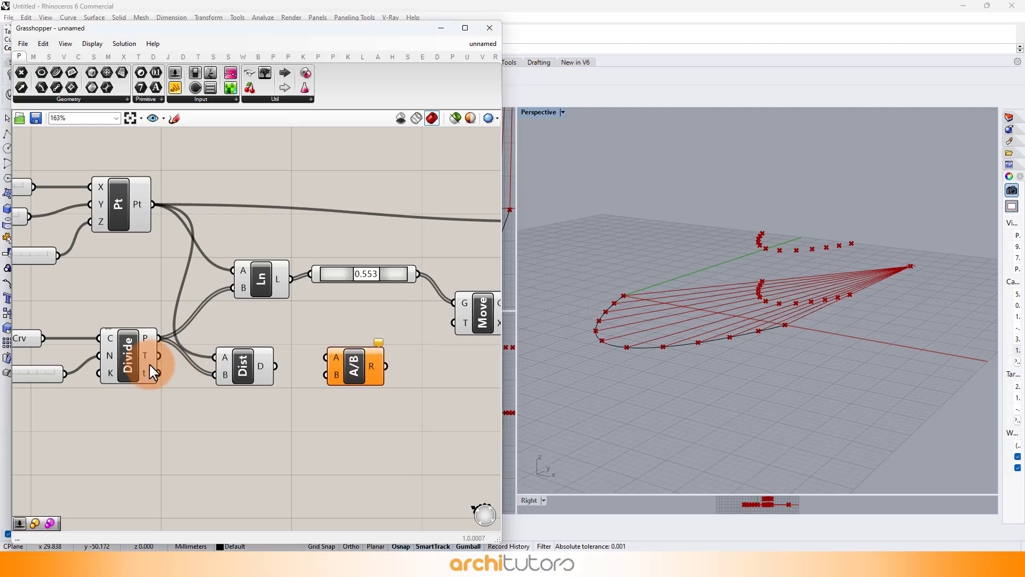
{"action": "left_click_drag", "start_coordinate": [149, 363], "coordinate": [147, 392]}
{"action": "left_click", "coordinate": [214, 395]}
{"action": "left_click_drag", "start_coordinate": [274, 364], "coordinate": [377, 363]}
Step: Create a number slider set to 4.5 and wire it into the Division component's B input
{"action": "double_click", "coordinate": [272, 426]}
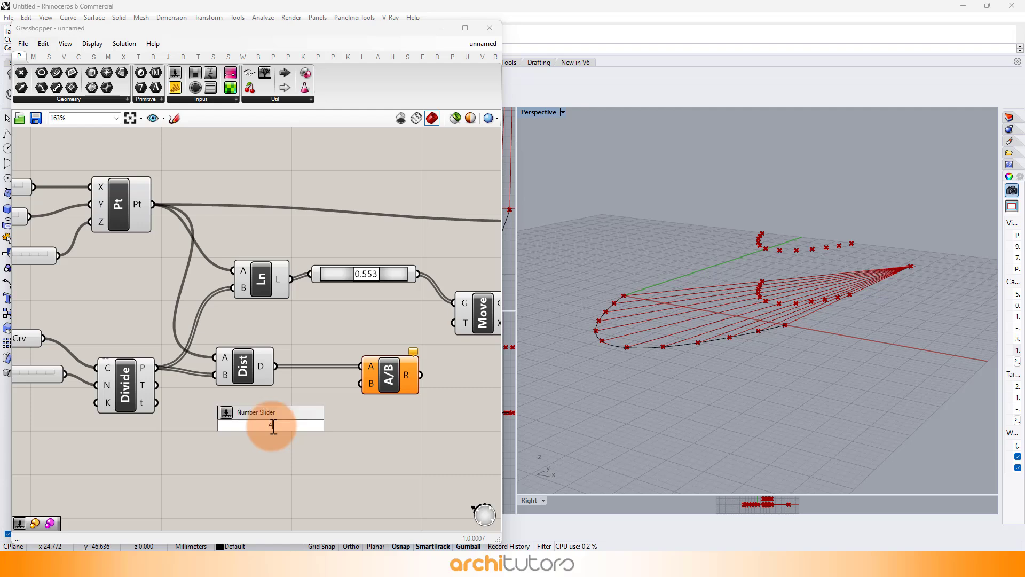
{"action": "key", "text": "Return"}
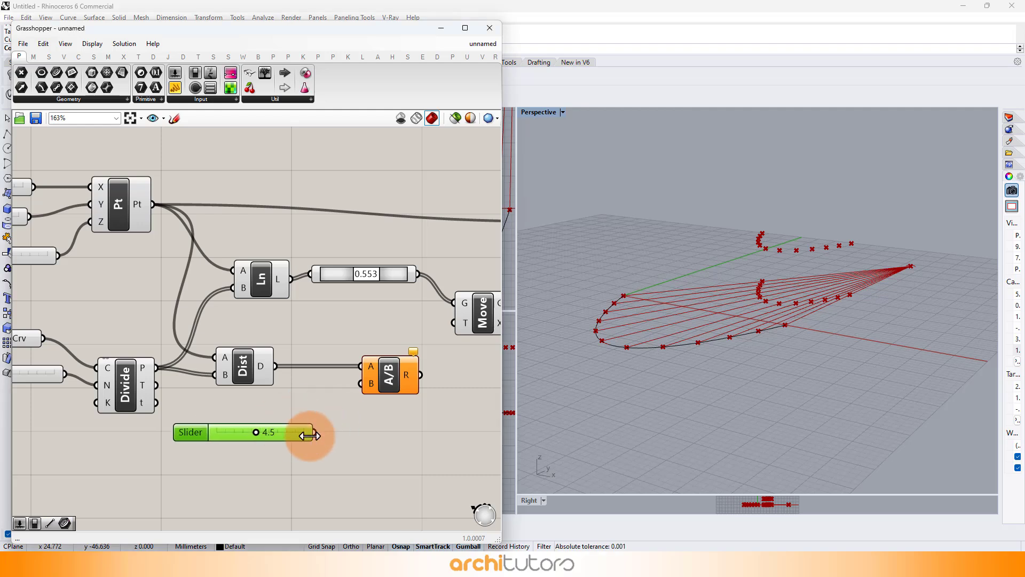
{"action": "left_click_drag", "start_coordinate": [359, 392], "coordinate": [360, 388]}
{"action": "right_click_drag", "start_coordinate": [418, 393], "coordinate": [288, 400]}
Step: Add a Unit Z vector below Move, wiring the division result to its F input and its output to Move's T input
{"action": "left_click_drag", "start_coordinate": [353, 328], "coordinate": [372, 328]}
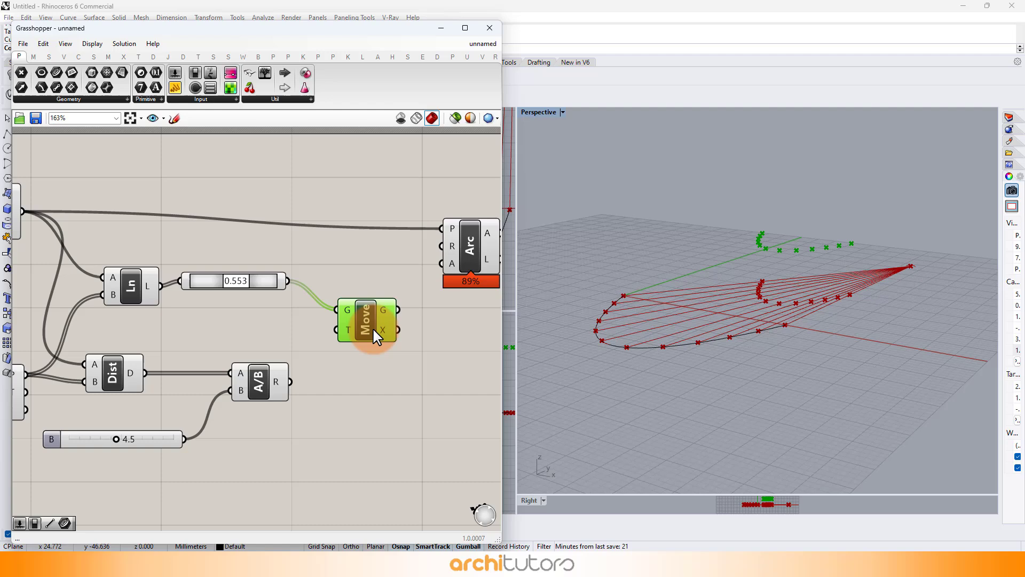
{"action": "left_click", "coordinate": [367, 376]}
{"action": "double_click", "coordinate": [367, 376]}
{"action": "type", "text": "z"}
{"action": "left_click", "coordinate": [352, 367]}
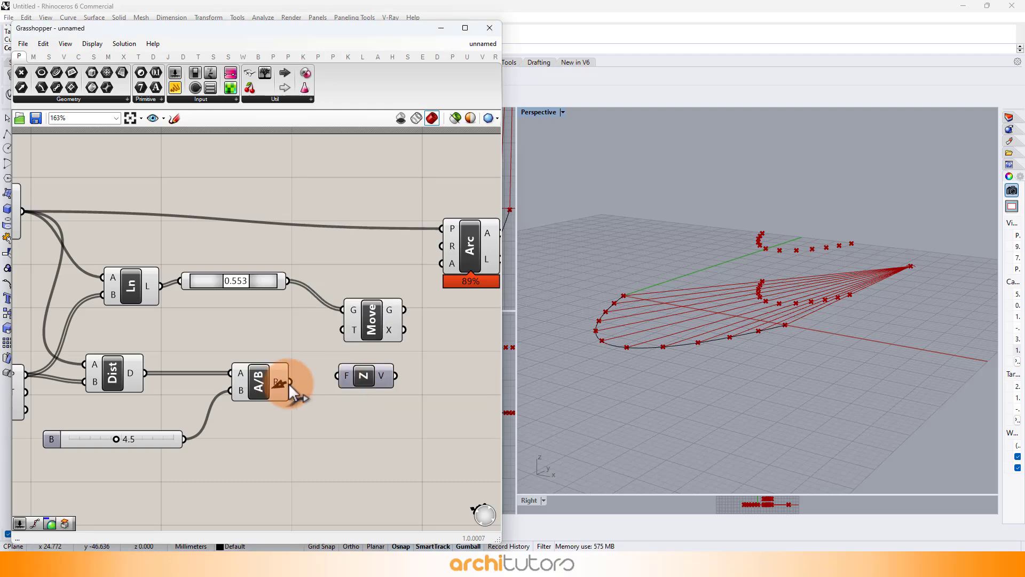
{"action": "left_click_drag", "start_coordinate": [396, 374], "coordinate": [343, 330]}
Step: Replace the existing Arc component with an Arc 3Pt component placed above Move
{"action": "right_click_drag", "start_coordinate": [461, 261], "coordinate": [475, 257]}
{"action": "left_click", "coordinate": [476, 258]}
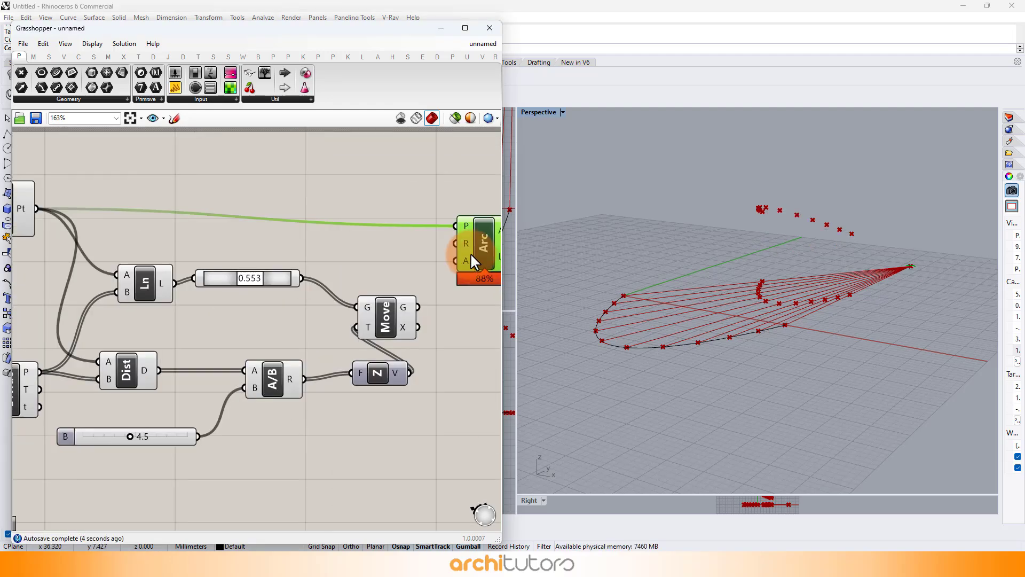
{"action": "key", "text": "Delete"}
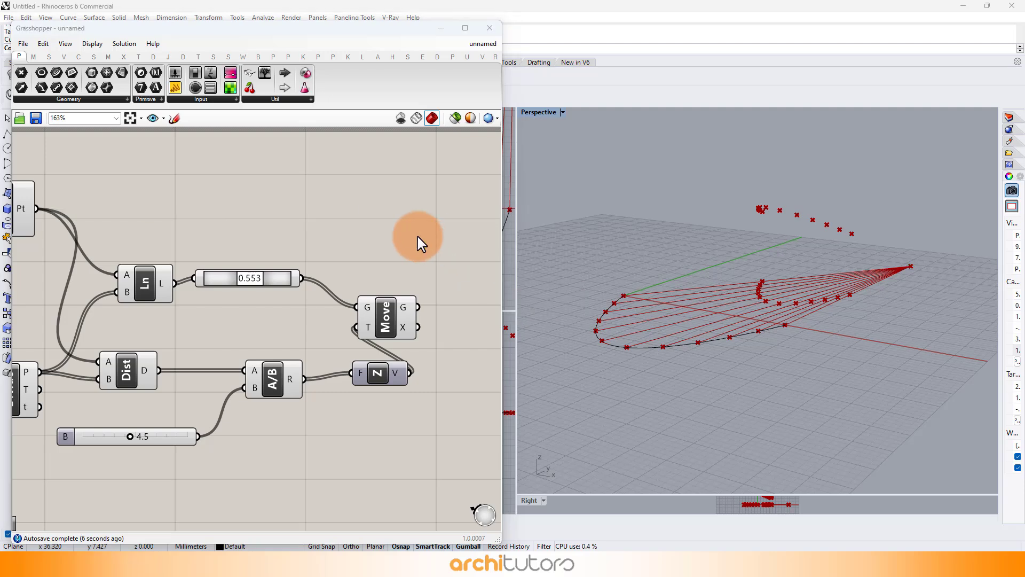
{"action": "double_click", "coordinate": [418, 235]}
{"action": "type", "text": "arc"}
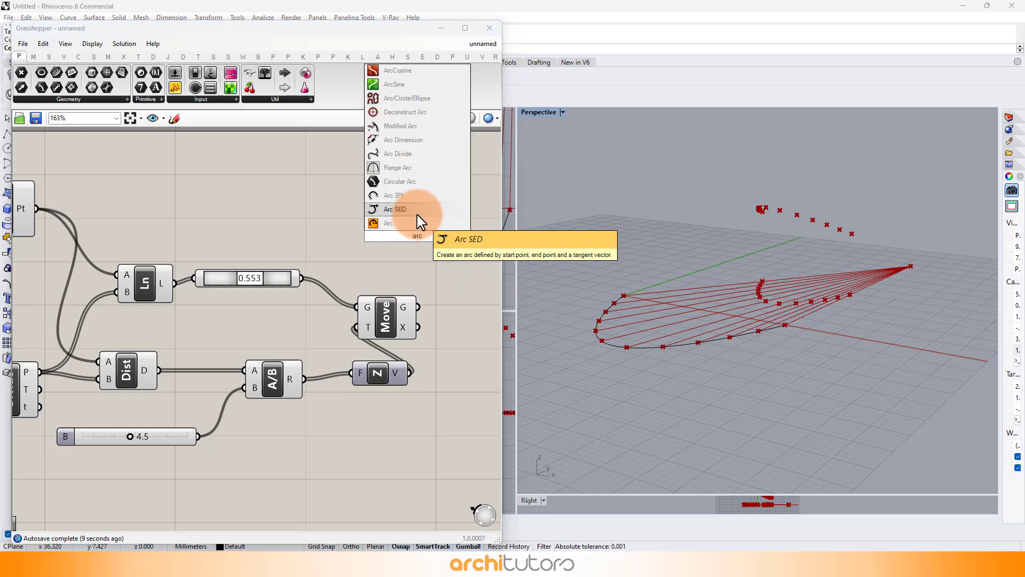
{"action": "left_click", "coordinate": [418, 213]}
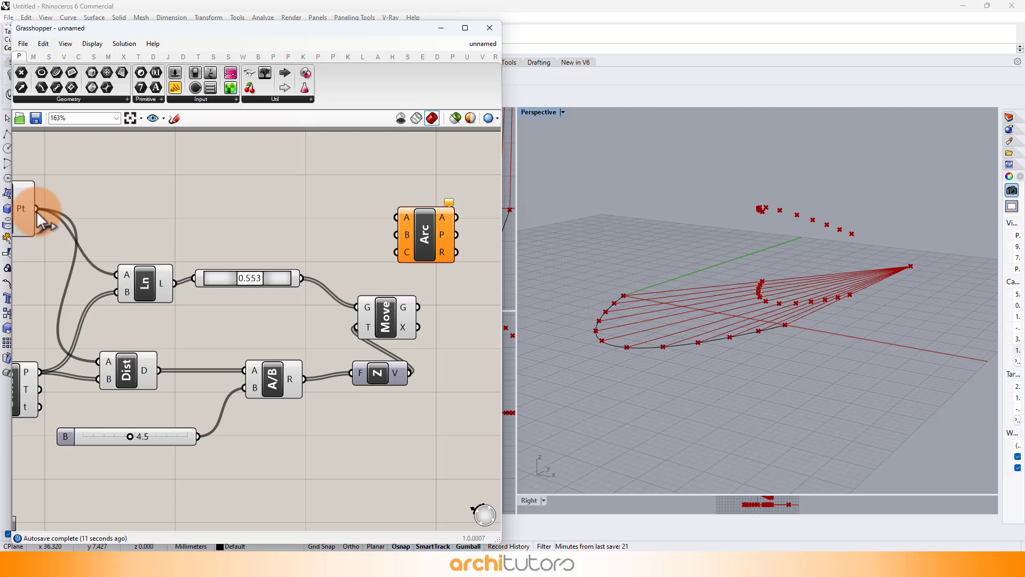
Step: Wire the constructed point to the three-point arc's A input, the moved points to B and the division points to C
{"action": "left_click", "coordinate": [437, 312]}
{"action": "mouse_move", "coordinate": [425, 236]}
{"action": "left_mouse_down"}
{"action": "mouse_move", "coordinate": [470, 242]}
{"action": "mouse_move", "coordinate": [443, 241]}
{"action": "left_mouse_up"}
{"action": "right_click_drag", "start_coordinate": [76, 342], "coordinate": [181, 331]}
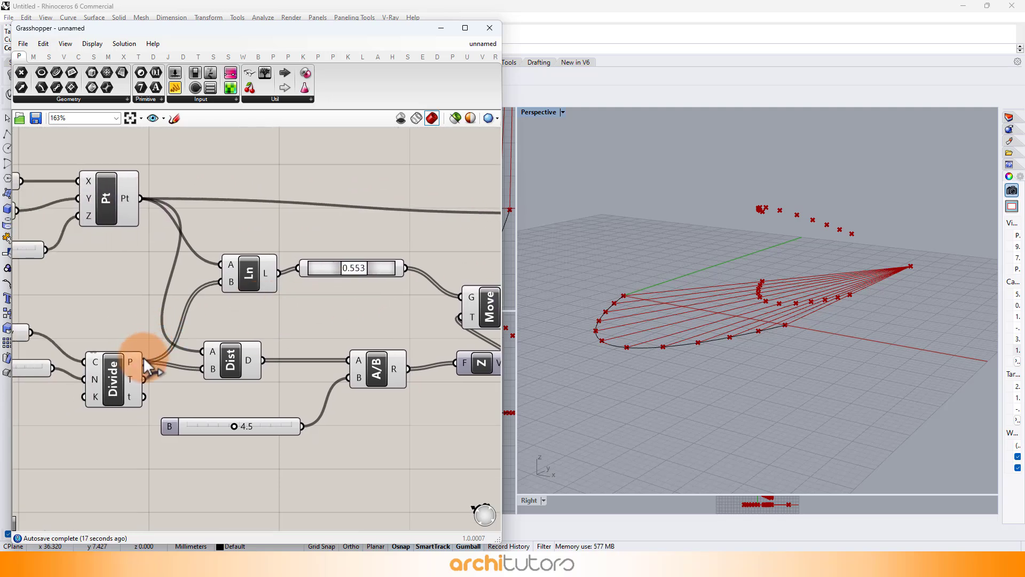
{"action": "left_click_drag", "start_coordinate": [143, 360], "coordinate": [418, 248]}
{"action": "left_click", "coordinate": [422, 300]}
Step: Reshape the base curve in the Perspective viewport by moving its end control point outward along the X axis
{"action": "mouse_move", "coordinate": [920, 290]}
{"action": "right_mouse_down"}
{"action": "mouse_move", "coordinate": [824, 277]}
{"action": "mouse_move", "coordinate": [670, 339]}
{"action": "mouse_move", "coordinate": [581, 271]}
{"action": "mouse_move", "coordinate": [891, 290]}
{"action": "mouse_move", "coordinate": [727, 301]}
{"action": "mouse_move", "coordinate": [769, 278]}
{"action": "right_mouse_up"}
{"action": "left_click", "coordinate": [89, 304]}
{"action": "right_click_drag", "start_coordinate": [92, 316], "coordinate": [108, 301]}
{"action": "left_click", "coordinate": [716, 352]}
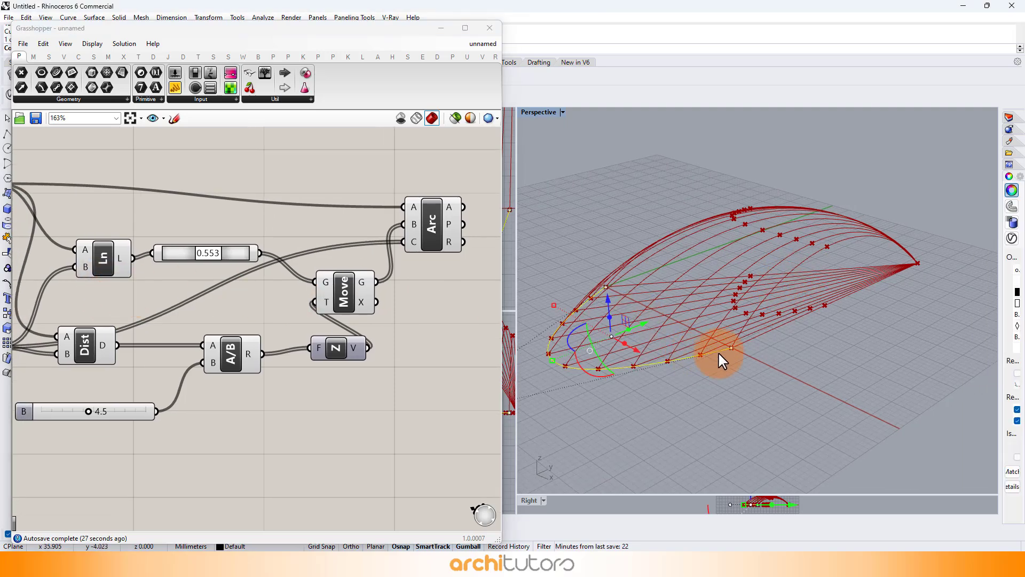
{"action": "left_click", "coordinate": [731, 349]}
{"action": "left_click_drag", "start_coordinate": [842, 402], "coordinate": [856, 414]}
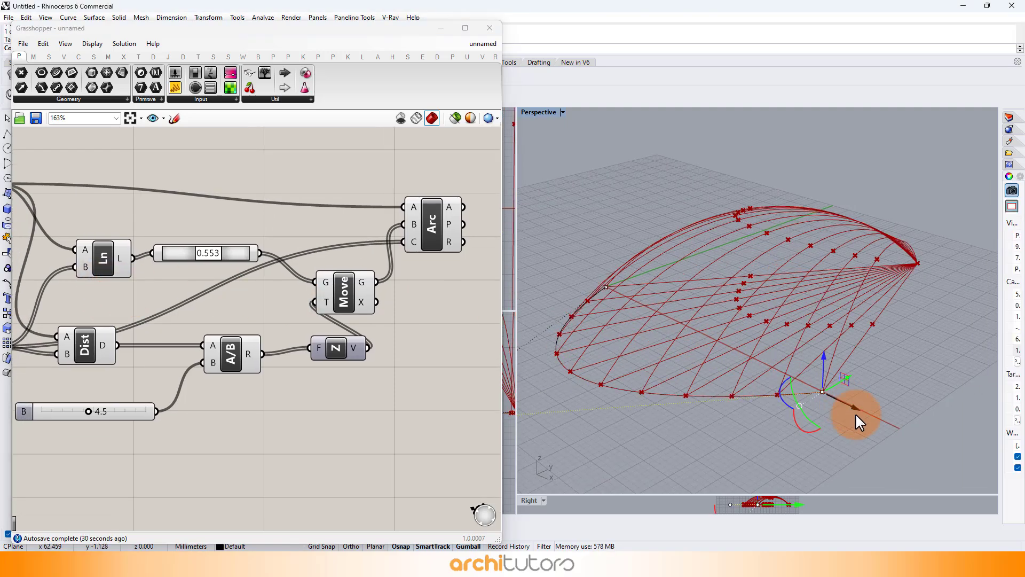
{"action": "mouse_move", "coordinate": [790, 371]}
{"action": "right_mouse_down"}
{"action": "mouse_move", "coordinate": [775, 361]}
{"action": "mouse_move", "coordinate": [837, 348]}
{"action": "mouse_move", "coordinate": [618, 320]}
{"action": "mouse_move", "coordinate": [989, 309]}
{"action": "right_mouse_up"}
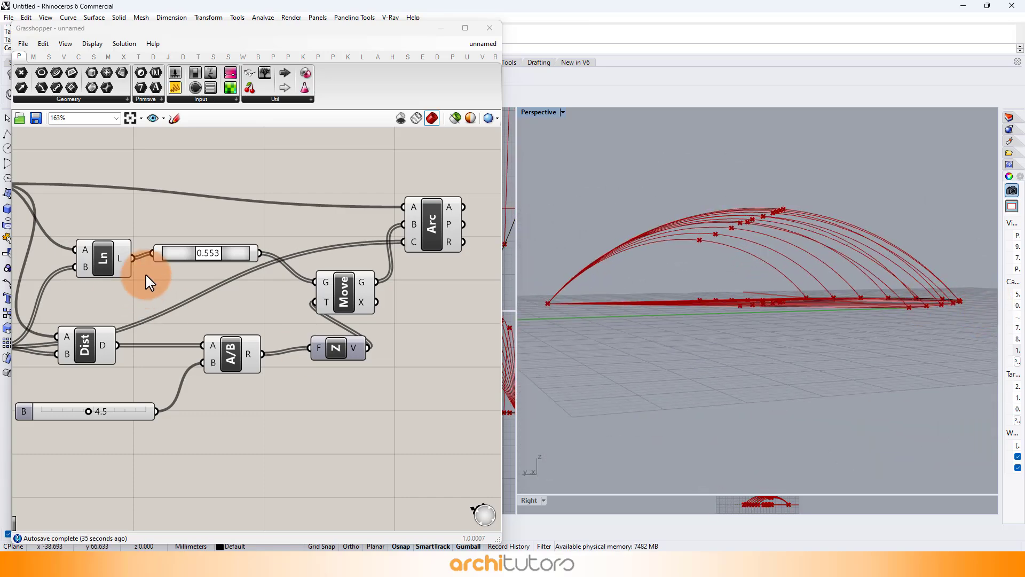
Step: Add a Loft component and wire the three-point arcs into its C input
{"action": "scroll", "coordinate": [392, 261], "scroll_direction": "down", "scroll_amount": 2}
{"action": "right_click_drag", "start_coordinate": [392, 262], "coordinate": [168, 301]}
{"action": "scroll", "coordinate": [214, 291], "scroll_direction": "up", "scroll_amount": 2}
{"action": "scroll", "coordinate": [267, 268], "scroll_direction": "up", "scroll_amount": 1}
{"action": "double_click", "coordinate": [291, 239]}
{"action": "type", "text": "lo"}
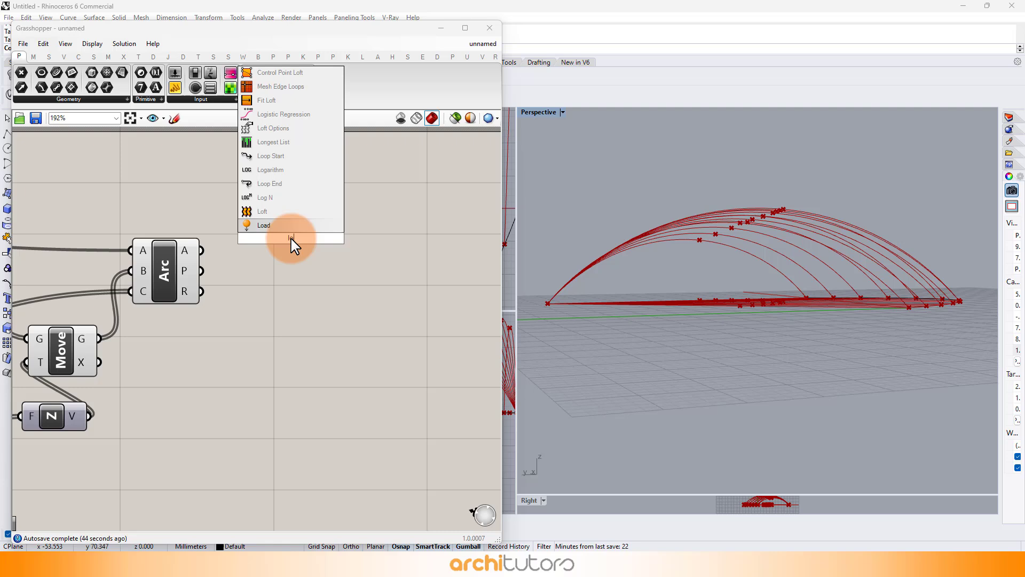
{"action": "left_click", "coordinate": [264, 211]}
{"action": "left_click_drag", "start_coordinate": [201, 250], "coordinate": [263, 210]}
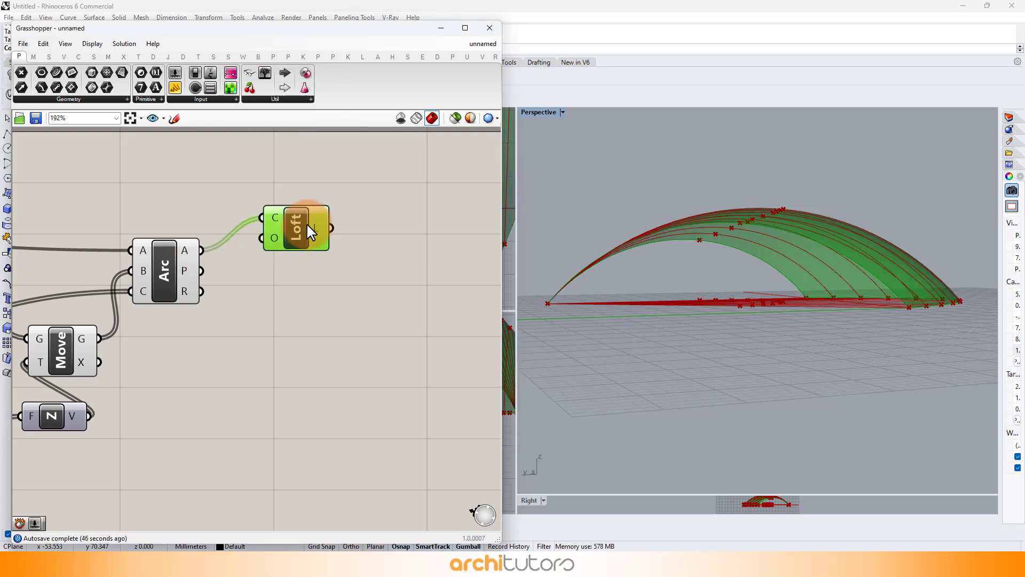
{"action": "left_click", "coordinate": [422, 235]}
Step: Add a Custom Preview component after Loft and wire the lofted surface into its G input
{"action": "right_click_drag", "start_coordinate": [419, 232], "coordinate": [400, 236]}
{"action": "double_click", "coordinate": [385, 230]}
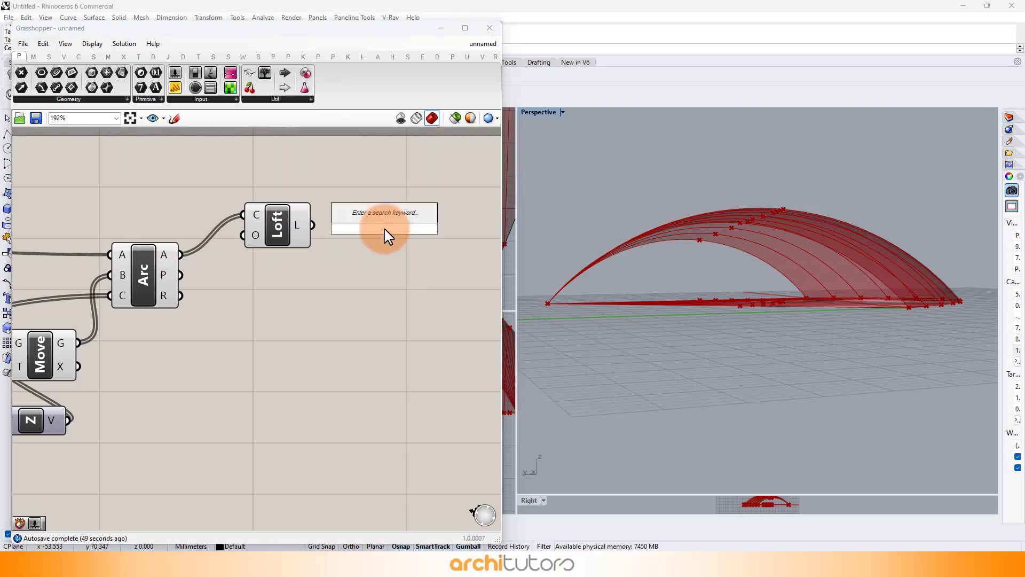
{"action": "type", "text": "cus"}
{"action": "left_click", "coordinate": [371, 160]}
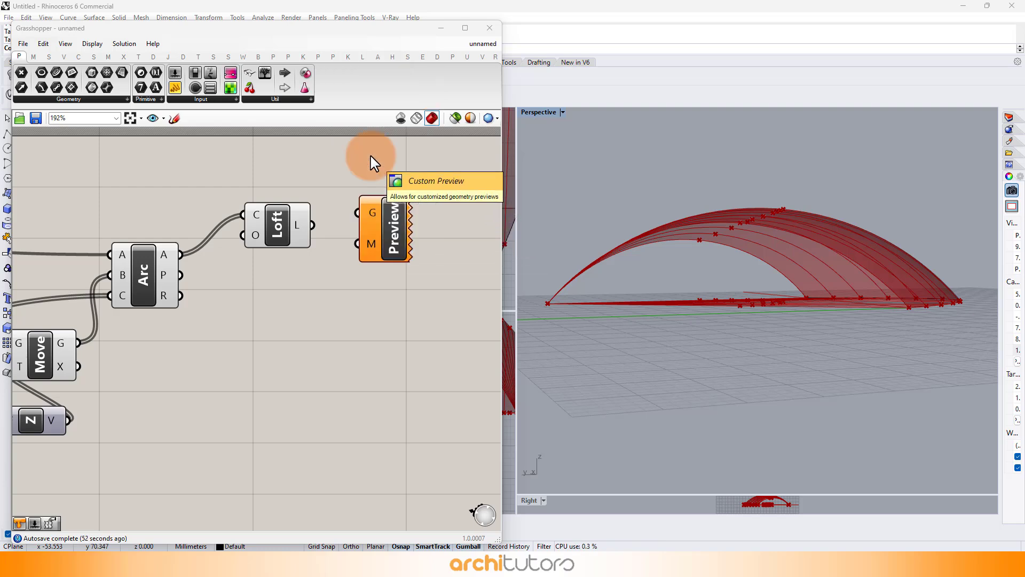
{"action": "left_click_drag", "start_coordinate": [313, 224], "coordinate": [357, 213]}
{"action": "left_click_drag", "start_coordinate": [382, 216], "coordinate": [428, 223]}
Step: Add a Colour Swatch, wire it into the Custom Preview's M input, and set its colour to white
{"action": "left_click", "coordinate": [314, 300]}
{"action": "double_click", "coordinate": [315, 297]}
{"action": "type", "text": "swa"}
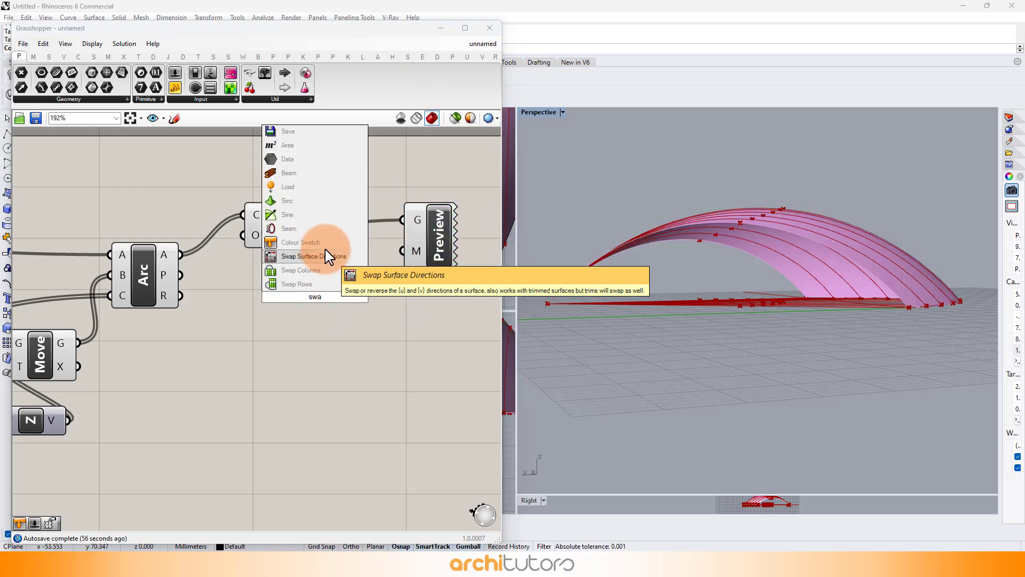
{"action": "left_click", "coordinate": [320, 243]}
{"action": "left_click_drag", "start_coordinate": [403, 251], "coordinate": [361, 296]}
{"action": "left_click", "coordinate": [352, 297]}
{"action": "left_click_drag", "start_coordinate": [431, 432], "coordinate": [402, 434]}
{"action": "left_click", "coordinate": [241, 405]}
Step: Turn off the viewport preview of the definition's components, leaving only the Custom Preview's coloured surface
{"action": "right_click_drag", "start_coordinate": [307, 374], "coordinate": [302, 321]}
{"action": "scroll", "coordinate": [309, 245], "scroll_direction": "down", "scroll_amount": 5}
{"action": "left_click_drag", "start_coordinate": [417, 164], "coordinate": [165, 342]}
{"action": "middle_click", "coordinate": [180, 341]}
{"action": "left_click", "coordinate": [216, 308]}
{"action": "scroll", "coordinate": [363, 299], "scroll_direction": "up", "scroll_amount": 5}
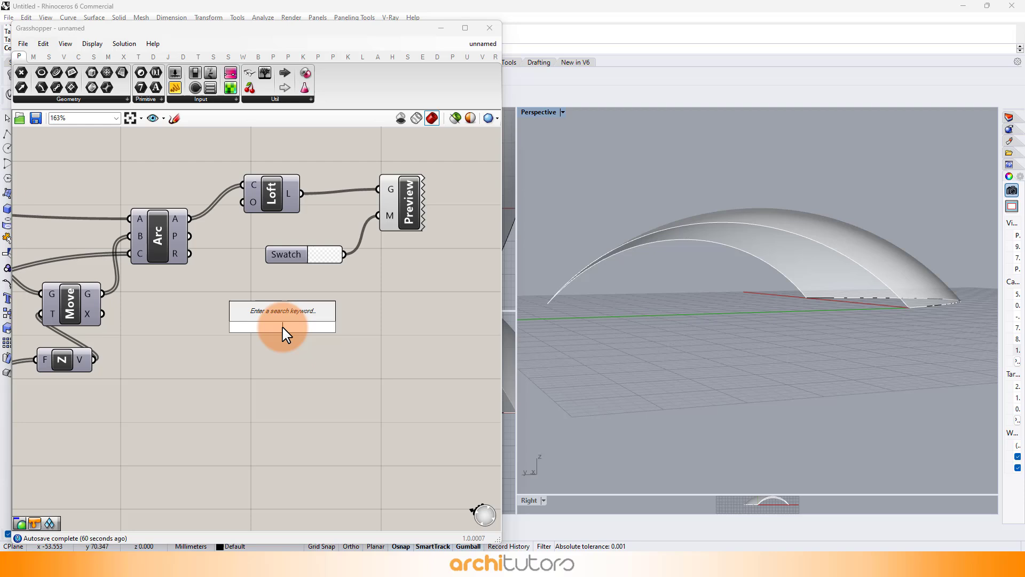
Step: Add a Pipe component below the swatch and a number slider beside it, and set the slider to 0.14
{"action": "type", "text": "pip"}
{"action": "left_click", "coordinate": [254, 314]}
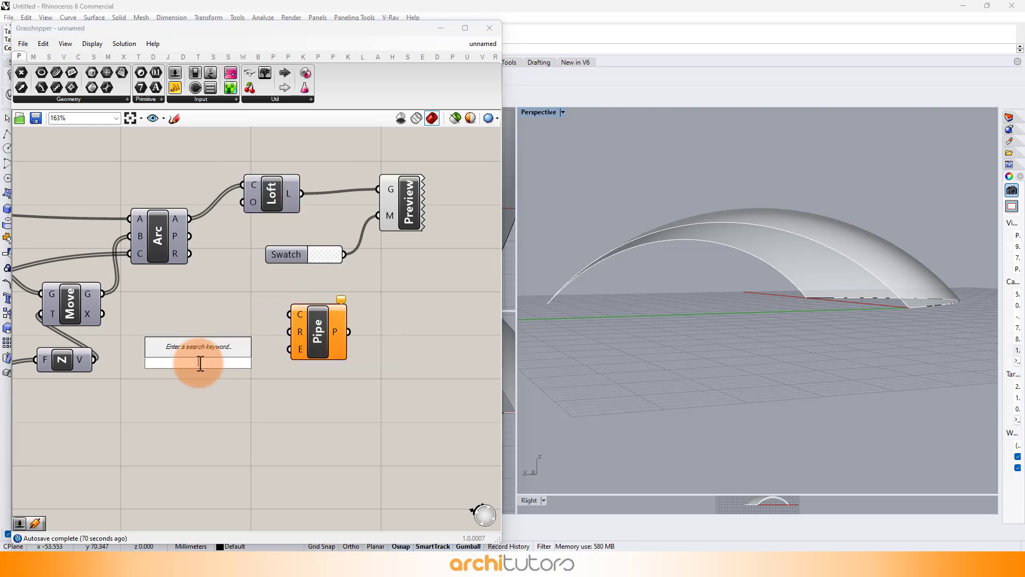
{"action": "type", "text": "0.24"}
{"action": "key", "text": "Return"}
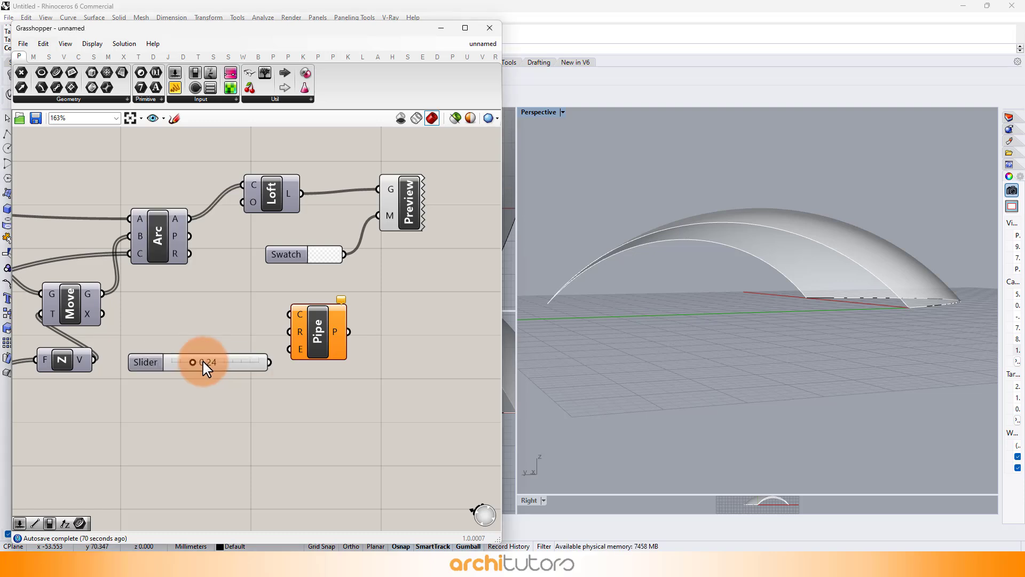
{"action": "scroll", "coordinate": [201, 361], "scroll_direction": "up", "scroll_amount": 2}
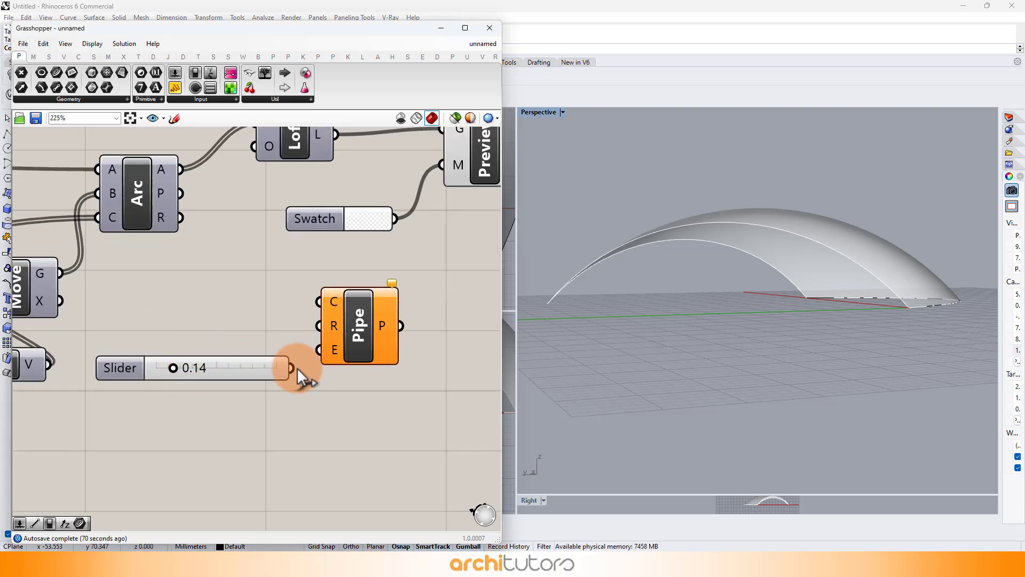
Step: Wire the slider into Pipe's R input and the three-point arcs into its C input, and place Pipe beside them
{"action": "left_click_drag", "start_coordinate": [328, 306], "coordinate": [329, 307]}
{"action": "left_click_drag", "start_coordinate": [361, 324], "coordinate": [386, 330]}
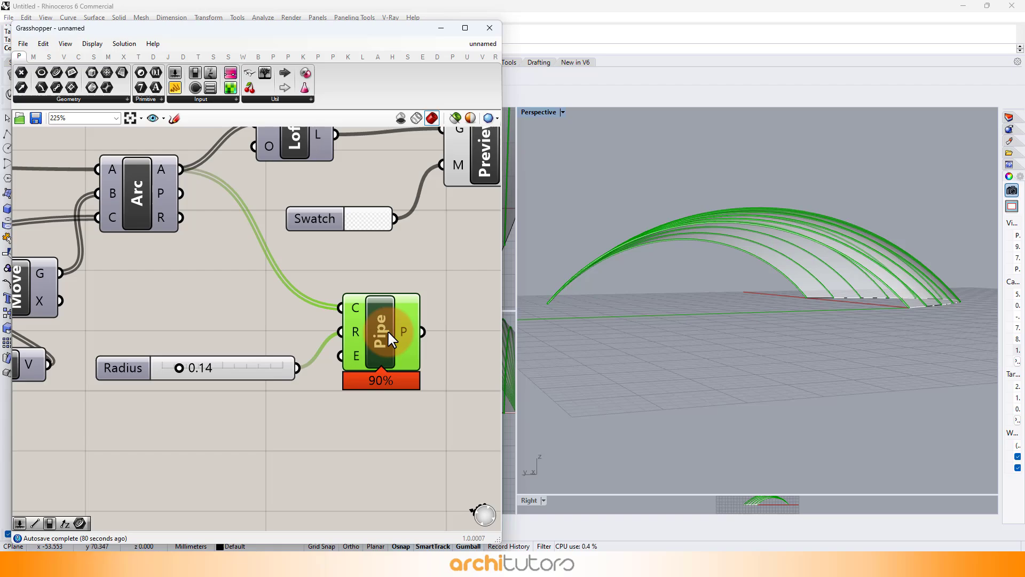
{"action": "left_click", "coordinate": [389, 409]}
{"action": "right_click_drag", "start_coordinate": [794, 227], "coordinate": [808, 271]}
Step: Set the constructed point's X coordinate to 39 and its Y coordinate to 55
{"action": "scroll", "coordinate": [214, 268], "scroll_direction": "down", "scroll_amount": 5}
{"action": "right_click_drag", "start_coordinate": [138, 277], "coordinate": [342, 284]}
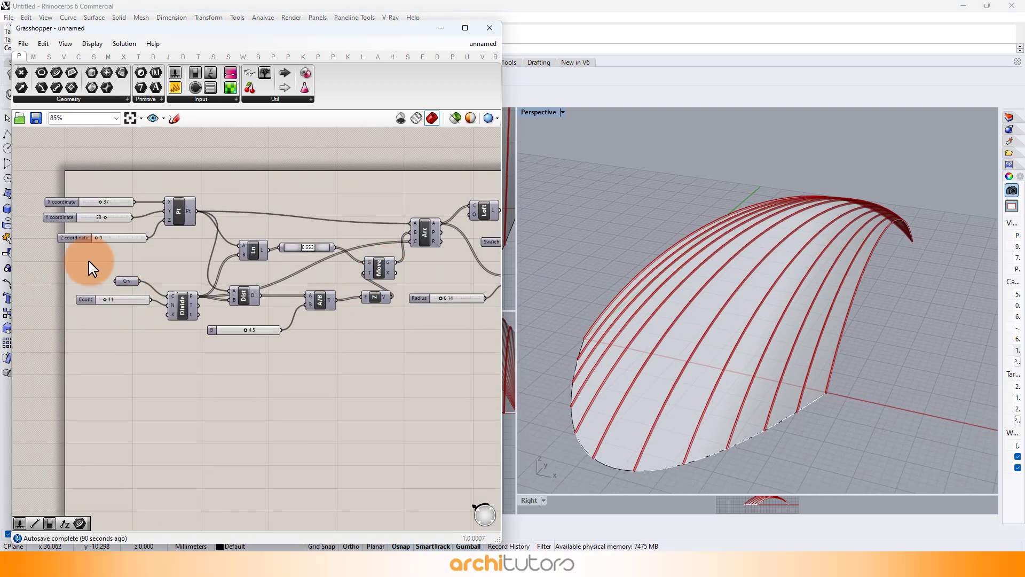
{"action": "scroll", "coordinate": [119, 231], "scroll_direction": "up", "scroll_amount": 4}
{"action": "scroll", "coordinate": [129, 197], "scroll_direction": "down", "scroll_amount": 1}
{"action": "left_click_drag", "start_coordinate": [127, 173], "coordinate": [103, 165]}
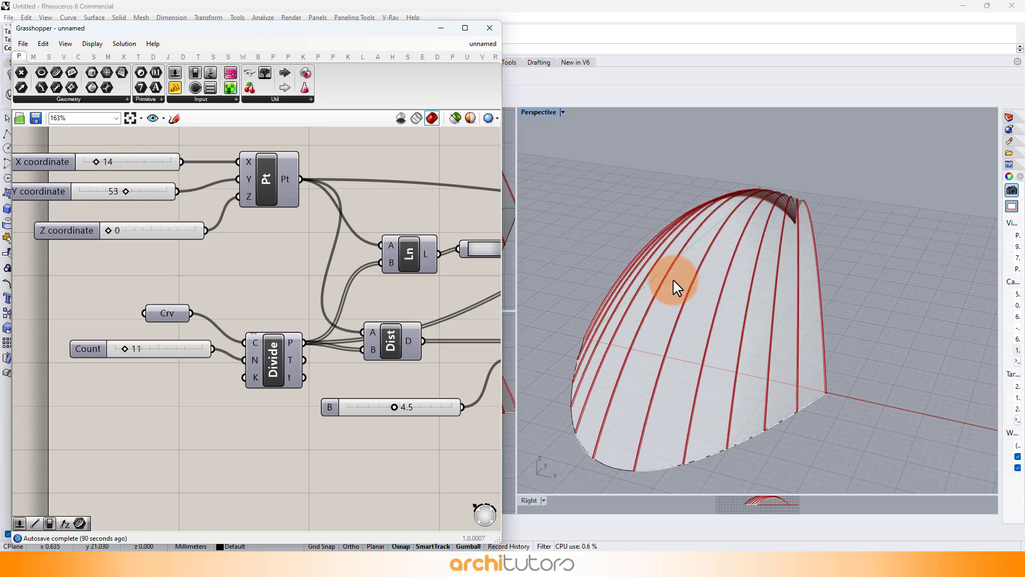
{"action": "mouse_move", "coordinate": [675, 281]}
{"action": "right_mouse_down"}
{"action": "mouse_move", "coordinate": [606, 257]}
{"action": "mouse_move", "coordinate": [674, 267]}
{"action": "right_mouse_up"}
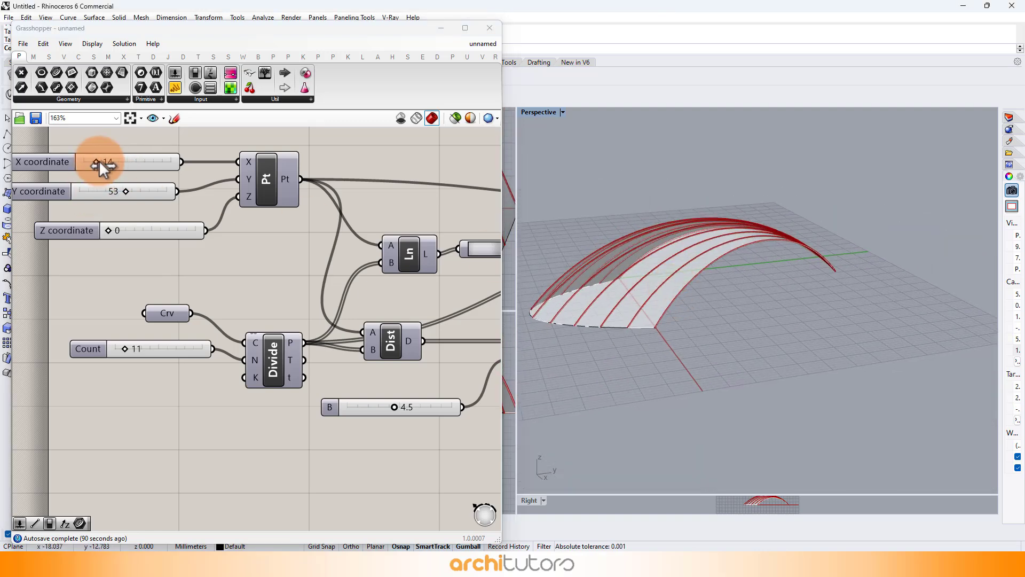
{"action": "left_click_drag", "start_coordinate": [100, 164], "coordinate": [126, 190]}
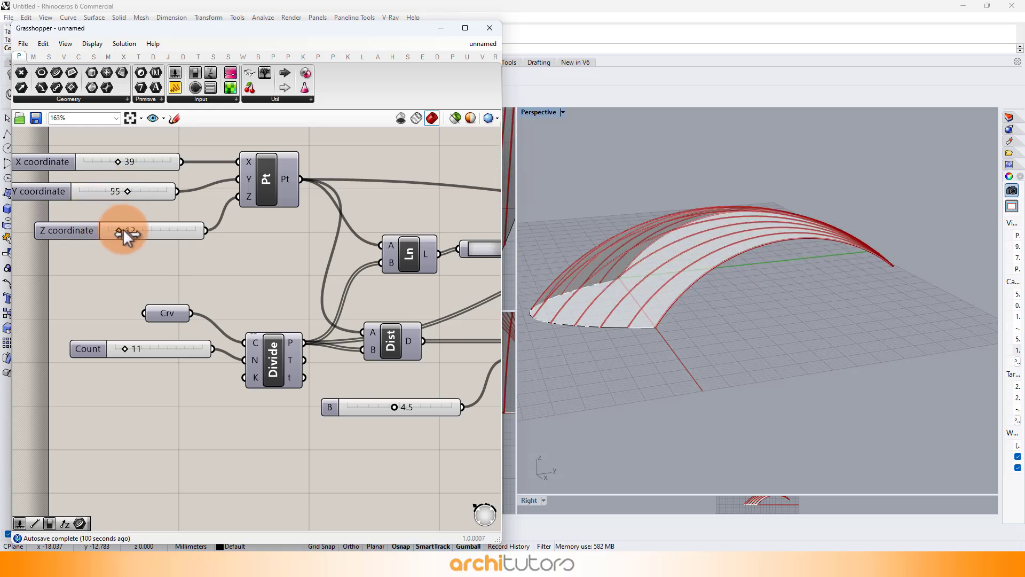
Step: Try raising the point's Z coordinate and bring it back to 0
{"action": "left_click_drag", "start_coordinate": [123, 234], "coordinate": [140, 229]}
{"action": "mouse_move", "coordinate": [694, 229]}
{"action": "right_mouse_down"}
{"action": "mouse_move", "coordinate": [981, 195]}
{"action": "mouse_move", "coordinate": [807, 219]}
{"action": "mouse_move", "coordinate": [676, 222]}
{"action": "right_mouse_up"}
{"action": "left_click_drag", "start_coordinate": [140, 230], "coordinate": [105, 231]}
Step: Set the point's X coordinate to 27 and the Divide component's Count to 12
{"action": "left_click_drag", "start_coordinate": [118, 162], "coordinate": [109, 161]}
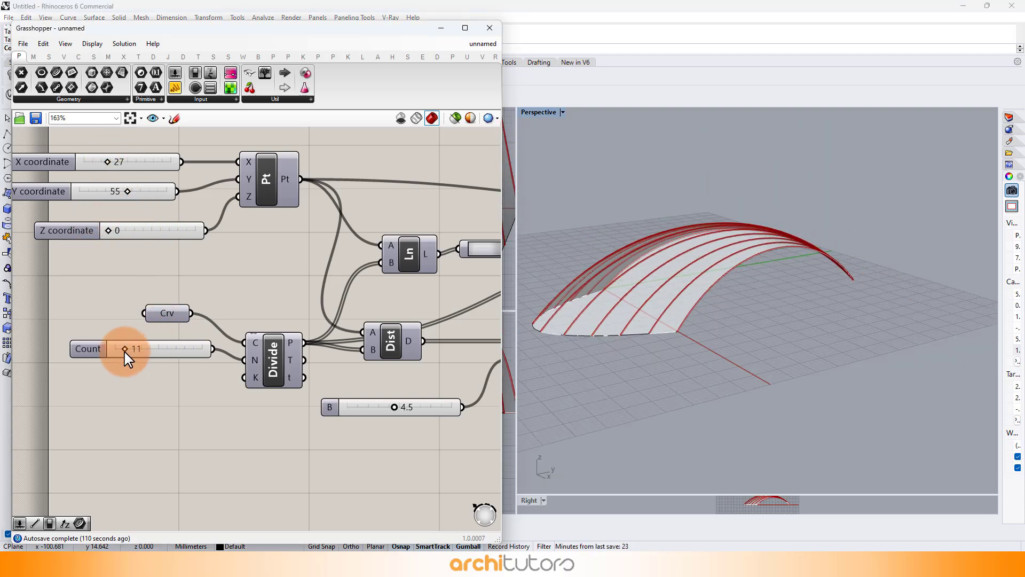
{"action": "left_click_drag", "start_coordinate": [151, 353], "coordinate": [110, 357]}
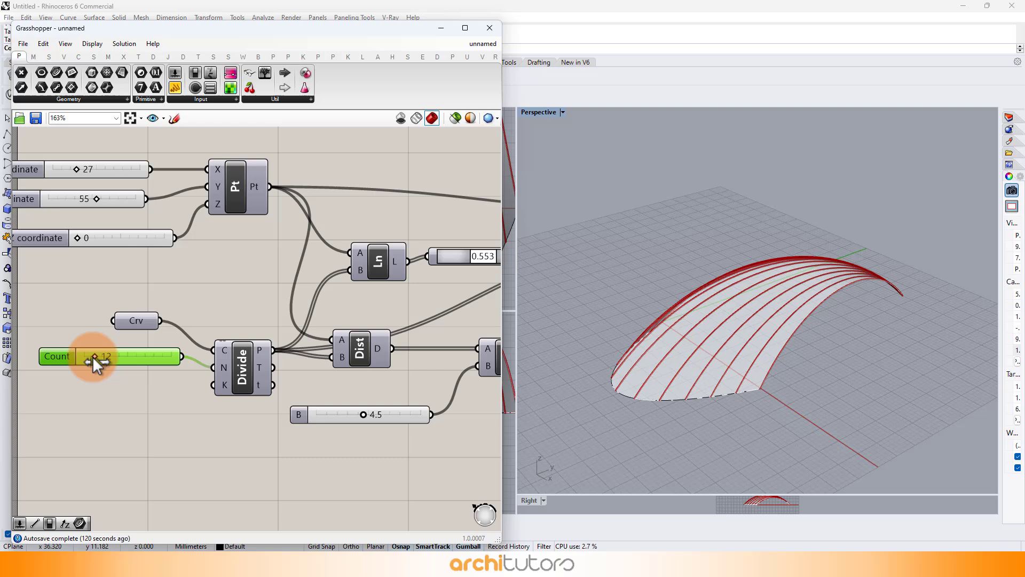
Step: Vary the divisor B that controls the arc height and set it to 5.1
{"action": "scroll", "coordinate": [111, 258], "scroll_direction": "down", "scroll_amount": 2}
{"action": "right_click_drag", "start_coordinate": [260, 297], "coordinate": [150, 295]}
{"action": "scroll", "coordinate": [190, 374], "scroll_direction": "up", "scroll_amount": 4}
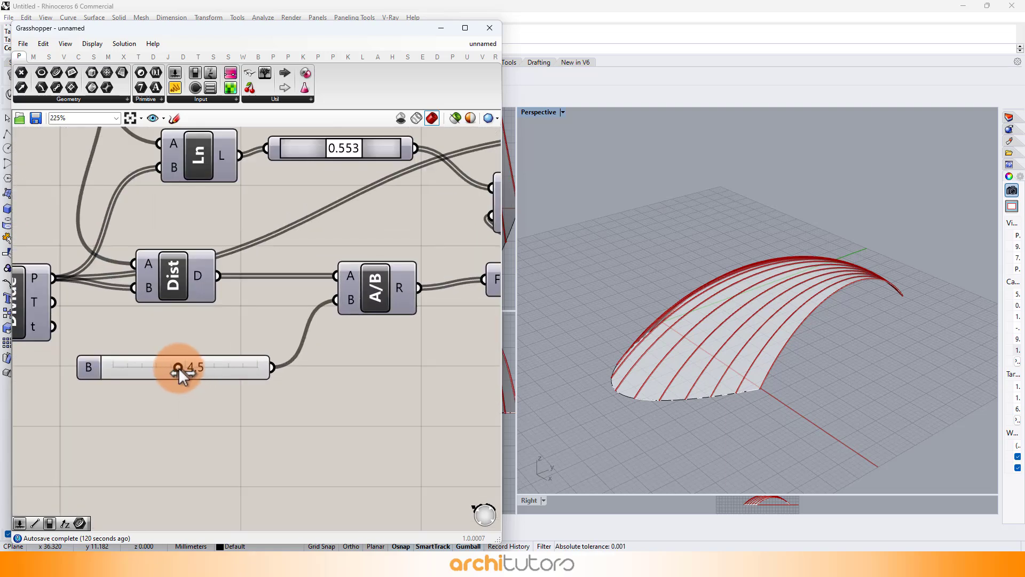
{"action": "left_click_drag", "start_coordinate": [146, 367], "coordinate": [208, 369]}
{"action": "right_click_drag", "start_coordinate": [534, 286], "coordinate": [956, 252]}
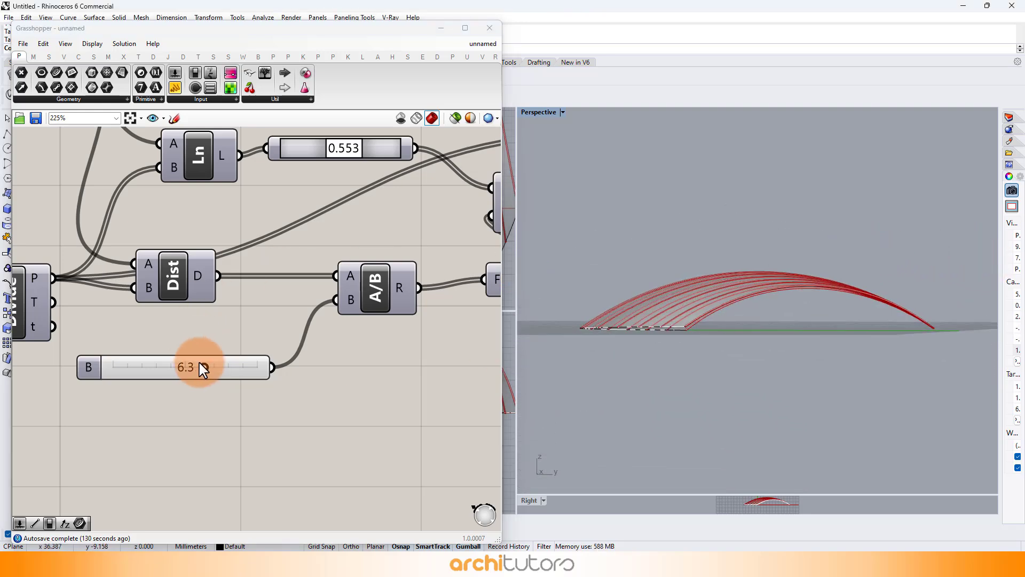
{"action": "left_click_drag", "start_coordinate": [203, 368], "coordinate": [160, 369]}
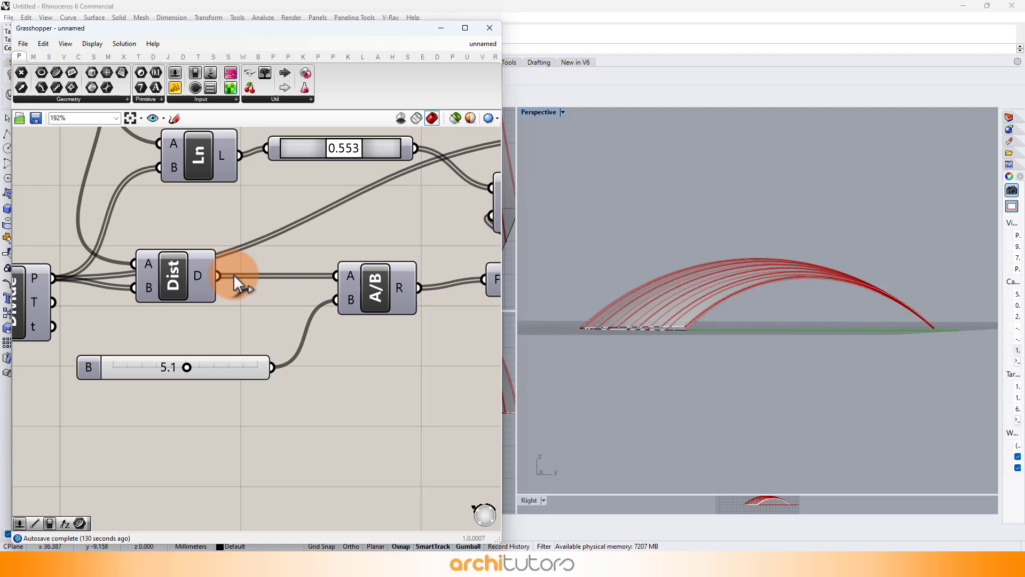
Step: Set the point-on-curve parameter after the Line component to 1.000 and the divisor B to 8.7
{"action": "scroll", "coordinate": [233, 274], "scroll_direction": "down", "scroll_amount": 2}
{"action": "right_click_drag", "start_coordinate": [319, 193], "coordinate": [240, 240]}
{"action": "scroll", "coordinate": [241, 239], "scroll_direction": "up", "scroll_amount": 3}
{"action": "left_click_drag", "start_coordinate": [204, 241], "coordinate": [295, 242]}
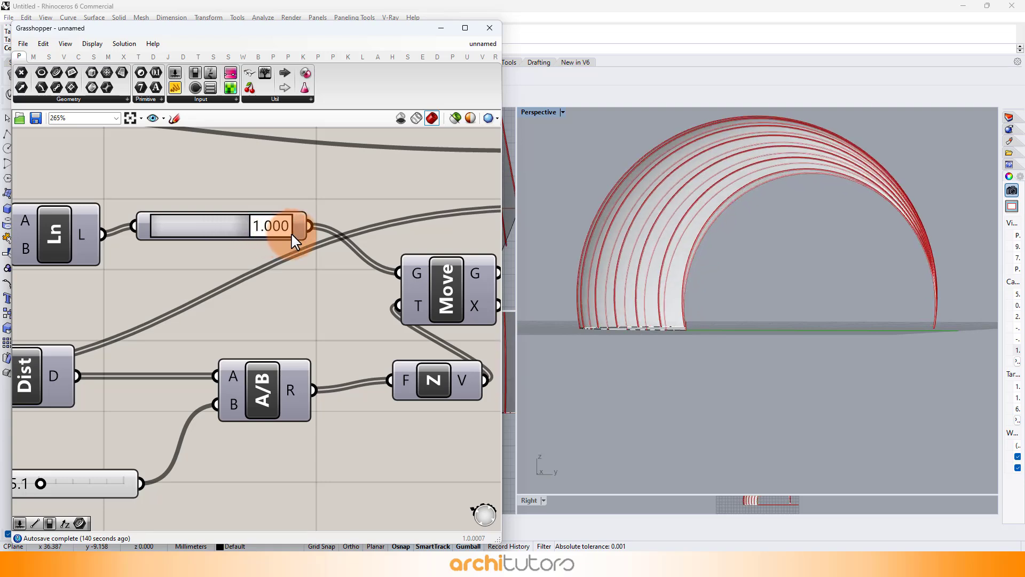
{"action": "right_click_drag", "start_coordinate": [688, 232], "coordinate": [694, 249], "text": "shift"}
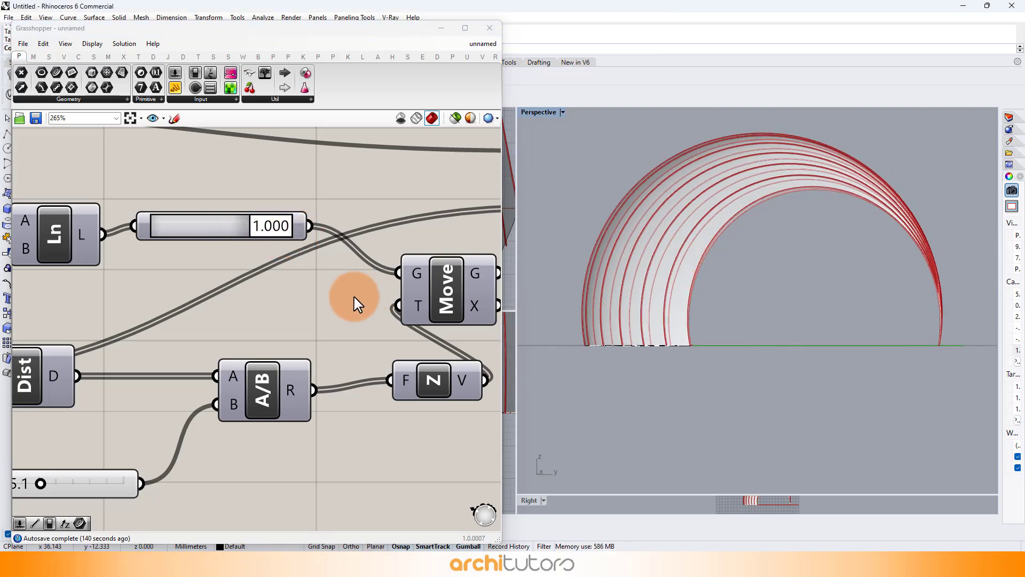
{"action": "left_click_drag", "start_coordinate": [194, 374], "coordinate": [252, 376]}
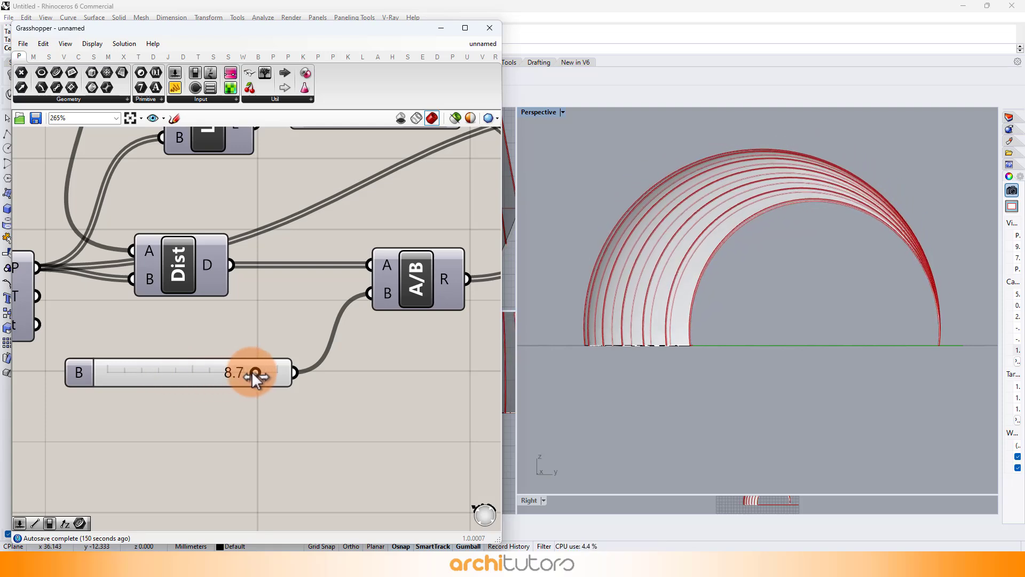
Step: Bake the Pipe component's geometry into Rhino on the Default layer
{"action": "scroll", "coordinate": [352, 299], "scroll_direction": "down", "scroll_amount": 3}
{"action": "right_click_drag", "start_coordinate": [438, 237], "coordinate": [162, 297]}
{"action": "scroll", "coordinate": [405, 282], "scroll_direction": "down", "scroll_amount": 1}
{"action": "right_click_drag", "start_coordinate": [412, 282], "coordinate": [231, 304]}
{"action": "scroll", "coordinate": [280, 330], "scroll_direction": "up", "scroll_amount": 5}
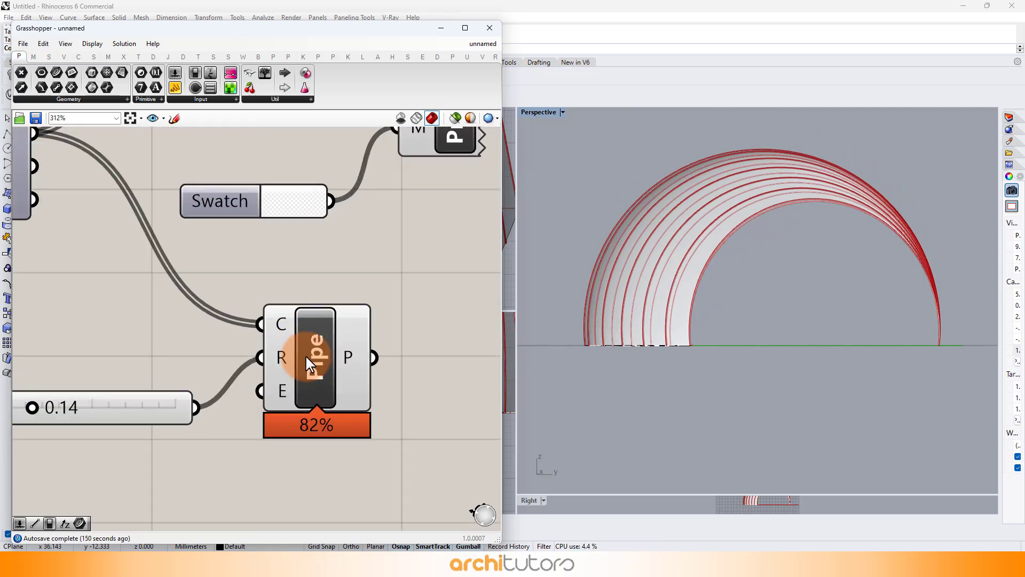
{"action": "left_click", "coordinate": [350, 390]}
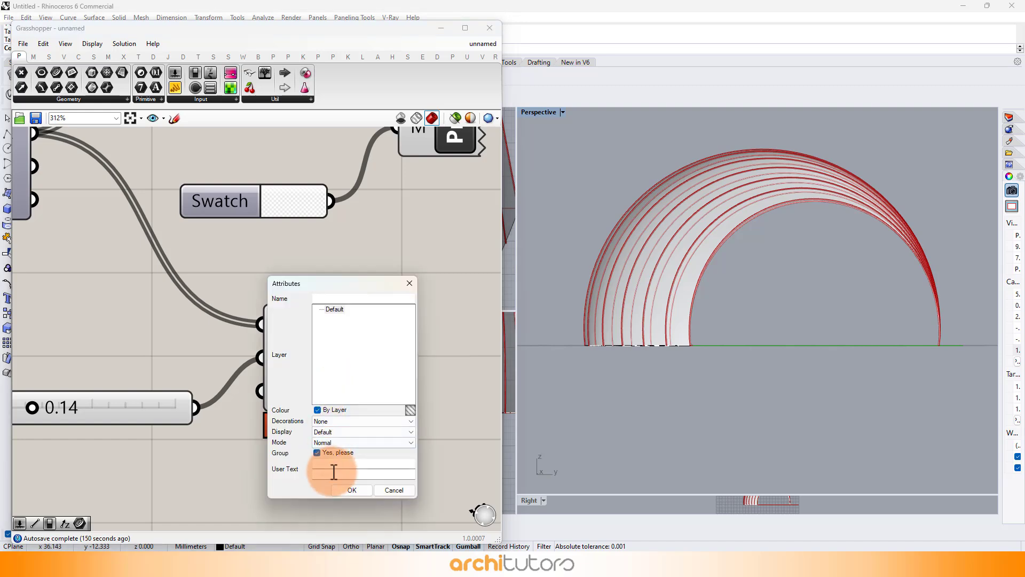
{"action": "left_click", "coordinate": [351, 490]}
Step: Bake the Loft component's surface into Rhino
{"action": "scroll", "coordinate": [338, 312], "scroll_direction": "down", "scroll_amount": 2}
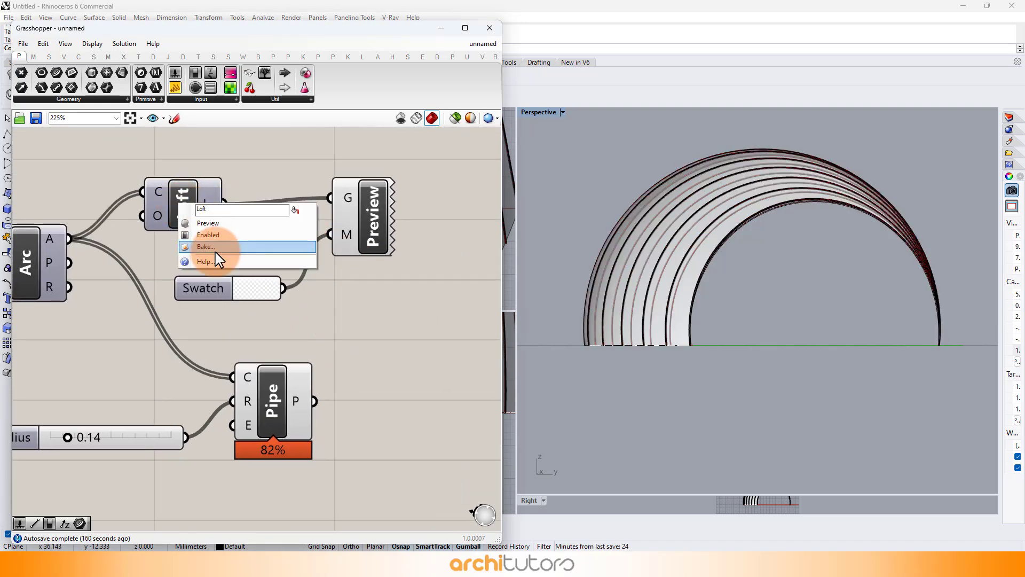
{"action": "left_click", "coordinate": [216, 250]}
{"action": "left_click", "coordinate": [221, 346]}
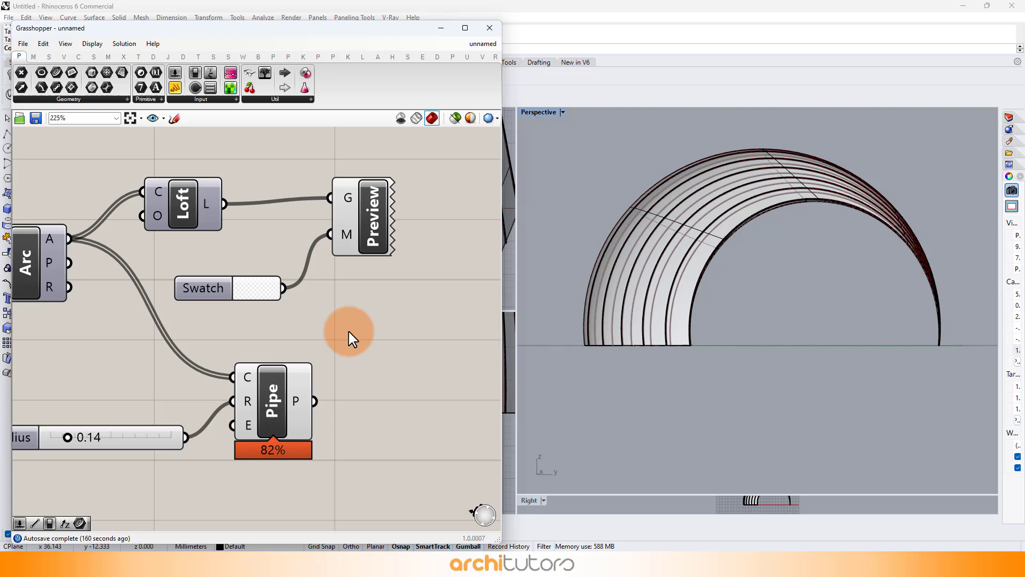
Step: Turn off the preview of the loft and pipe components, and delete the Custom Preview and Pipe components
{"action": "scroll", "coordinate": [359, 310], "scroll_direction": "down", "scroll_amount": 2}
{"action": "left_click_drag", "start_coordinate": [389, 165], "coordinate": [199, 427]}
{"action": "middle_click", "coordinate": [226, 386]}
{"action": "left_click", "coordinate": [263, 350]}
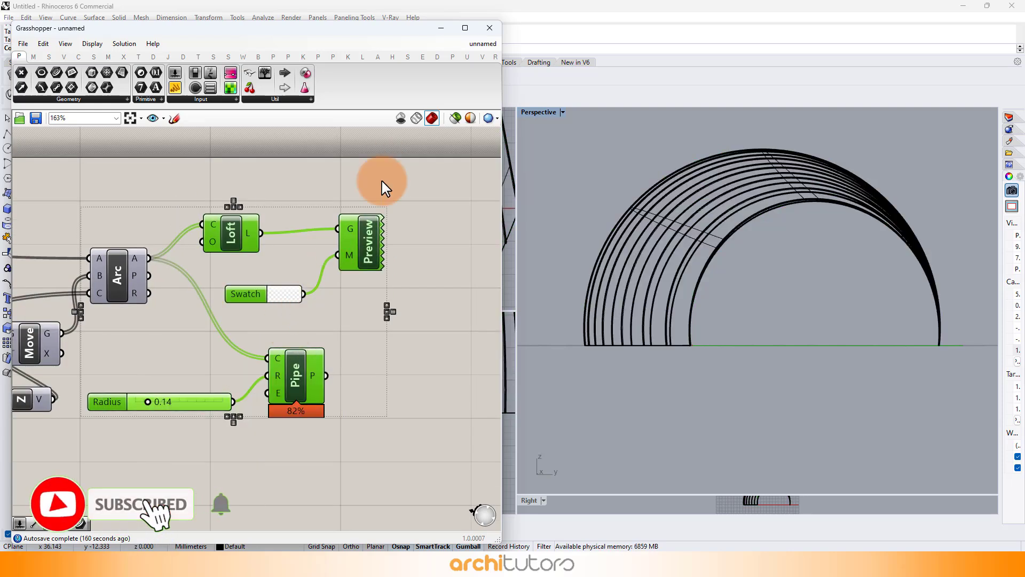
{"action": "left_click_drag", "start_coordinate": [430, 172], "coordinate": [320, 411]}
{"action": "key", "text": "Delete"}
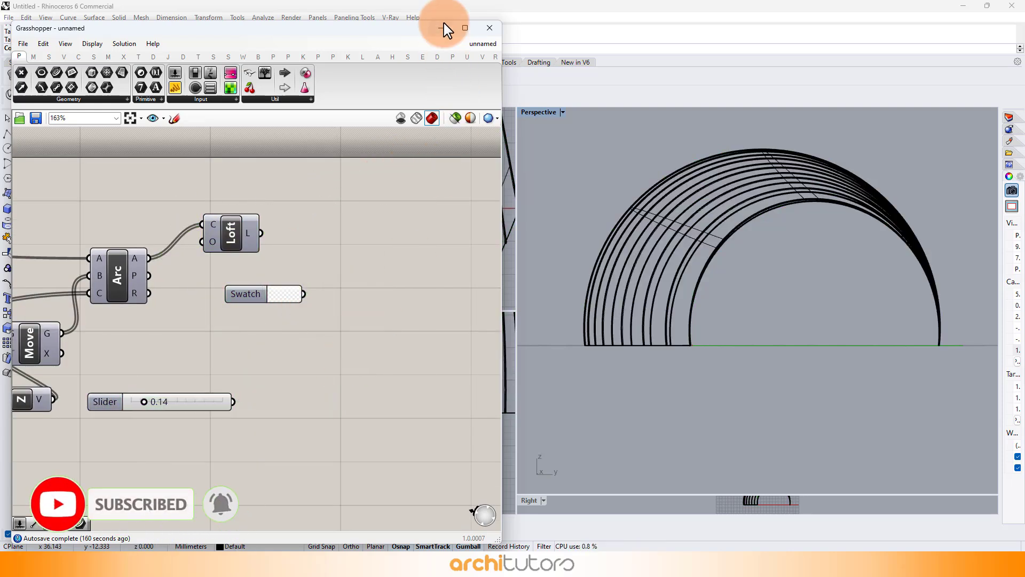
Step: Minimize Grasshopper to return to Rhino and show the baked shell in the Perspective viewport in Rendered display mode
{"action": "left_click", "coordinate": [442, 27]}
{"action": "left_click", "coordinate": [556, 113]}
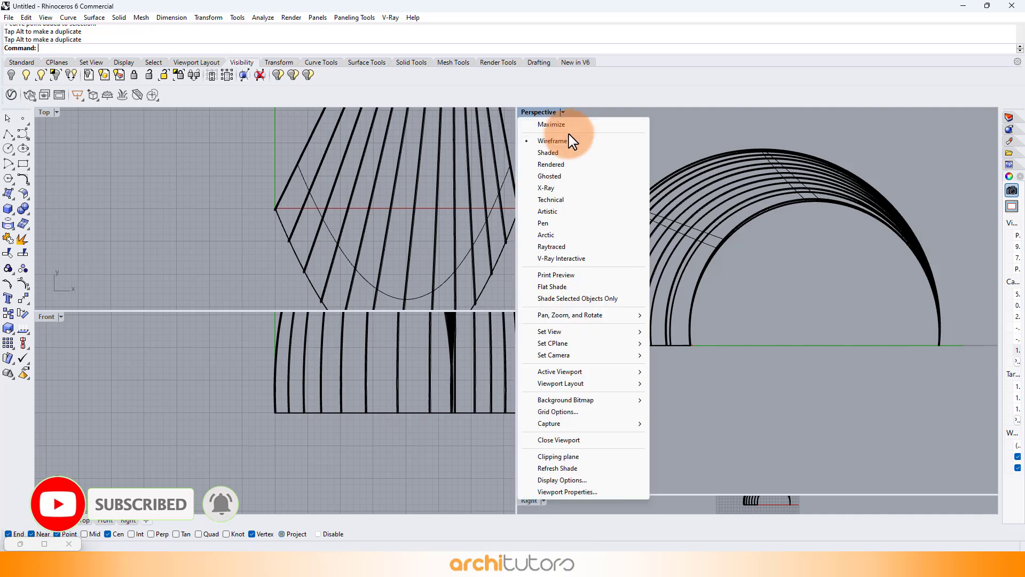
{"action": "left_click", "coordinate": [569, 164]}
{"action": "right_click_drag", "start_coordinate": [705, 324], "coordinate": [851, 281]}
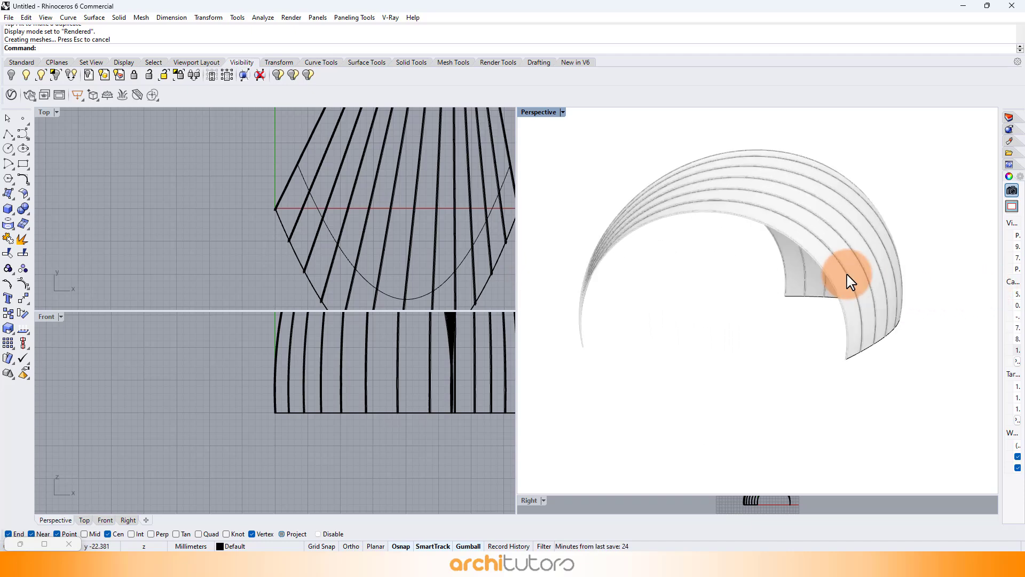
Step: Change the Perspective viewport's display mode to Artistic
{"action": "left_click", "coordinate": [562, 112]}
{"action": "left_click", "coordinate": [547, 211]}
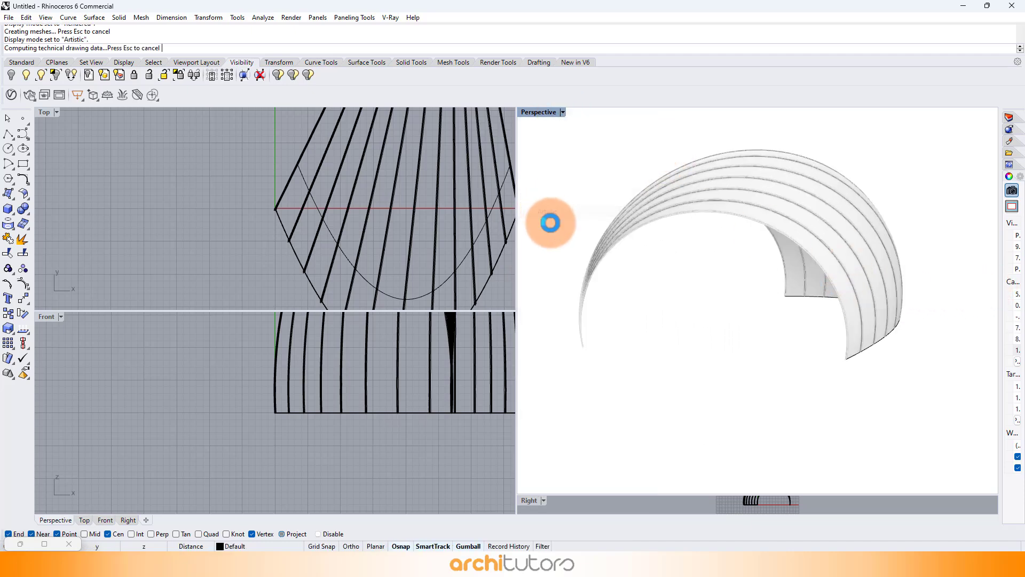